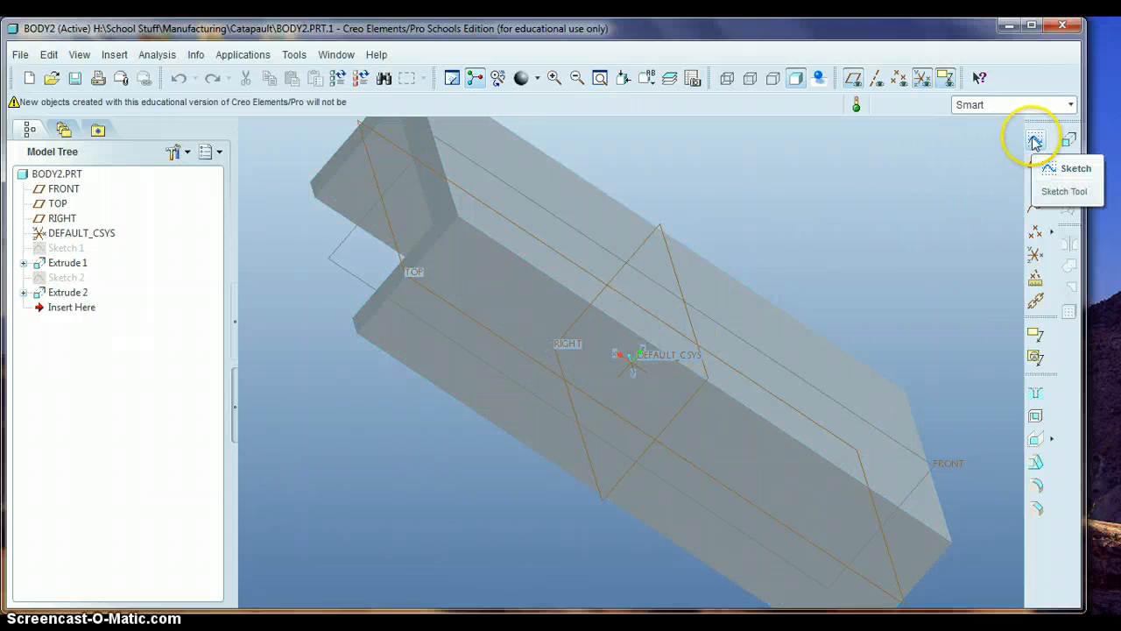
- Start a sketch on the long side face of Extrude 1, with the TOP datum plane as the top orientation reference
{"action": "left_click", "coordinate": [1036, 142]}
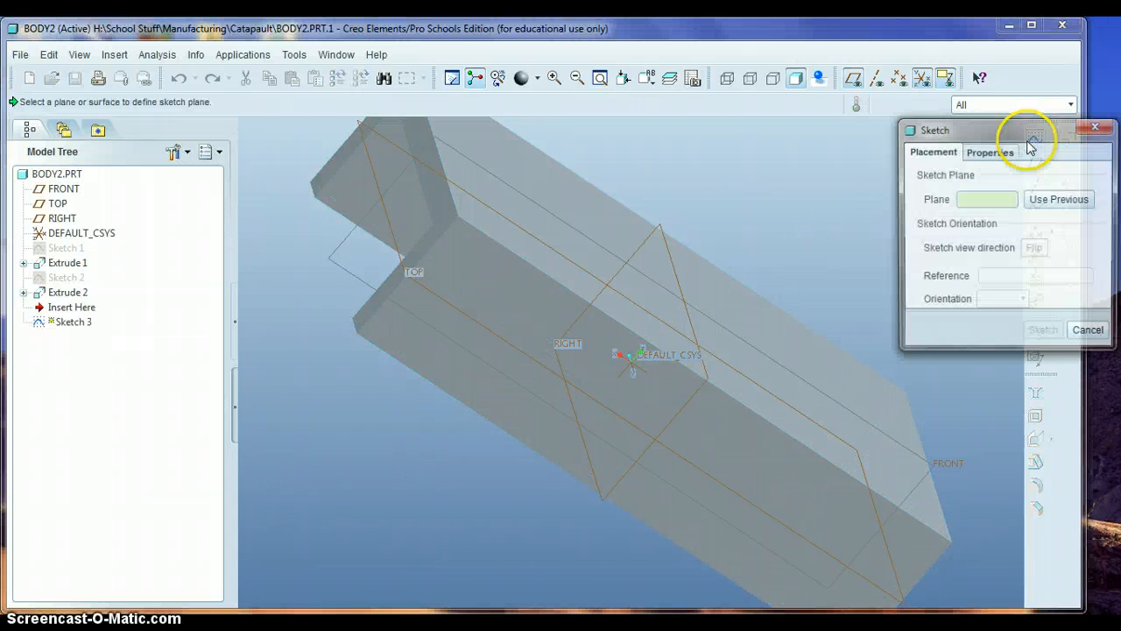
{"action": "left_click", "coordinate": [413, 332]}
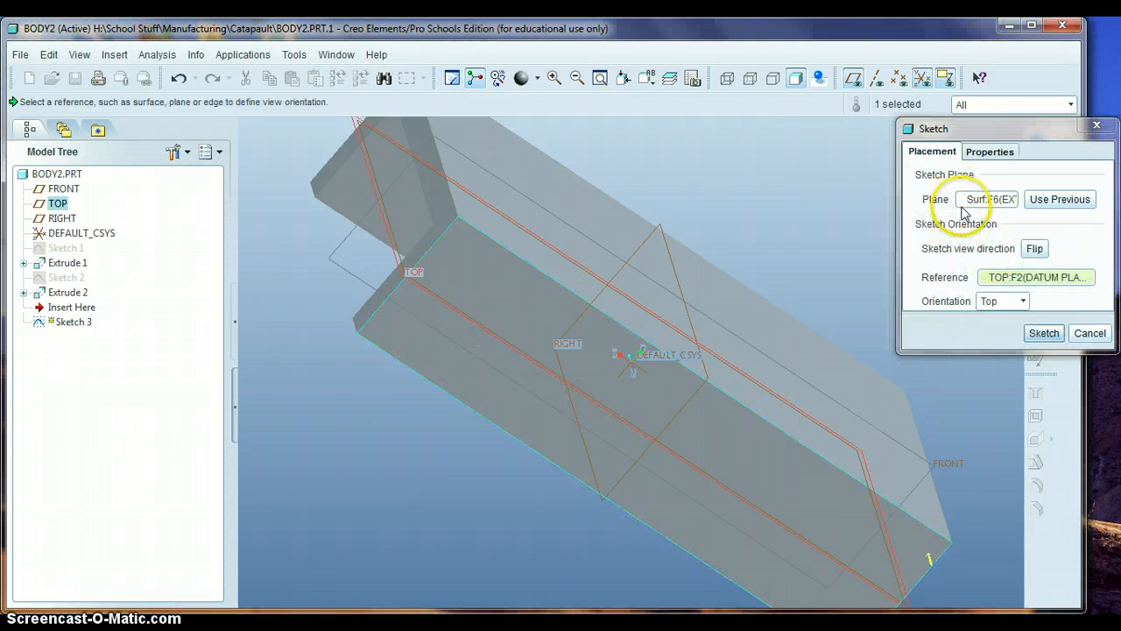
{"action": "left_click", "coordinate": [1043, 334]}
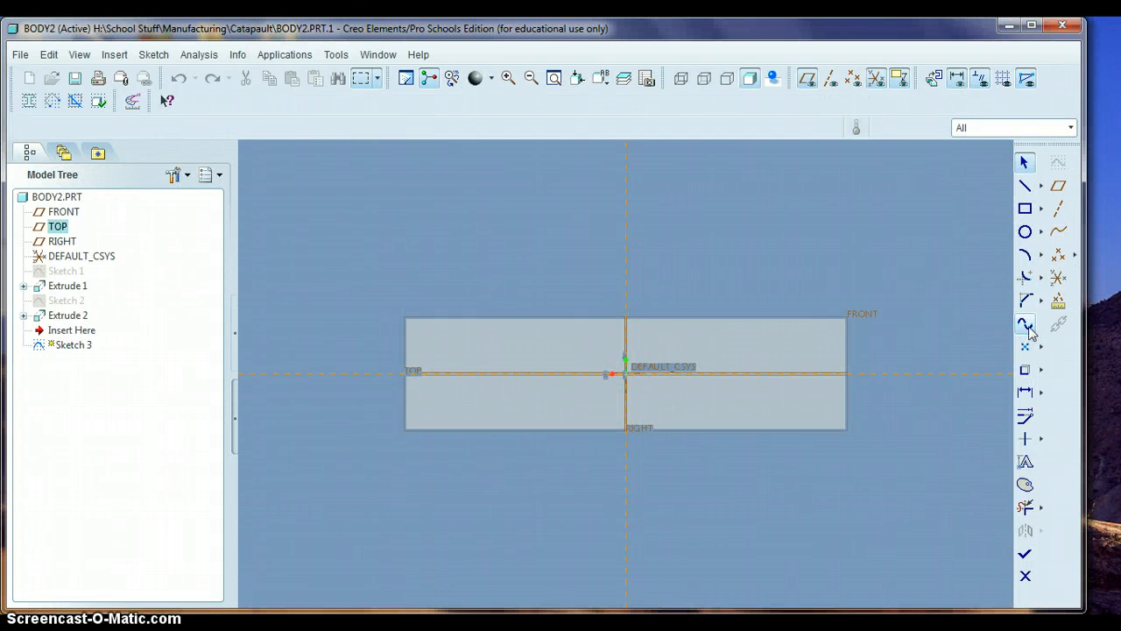
- Sketch a circle in the lower half of the face near its left end and set its diameter to 0.25
{"action": "left_click", "coordinate": [1024, 231]}
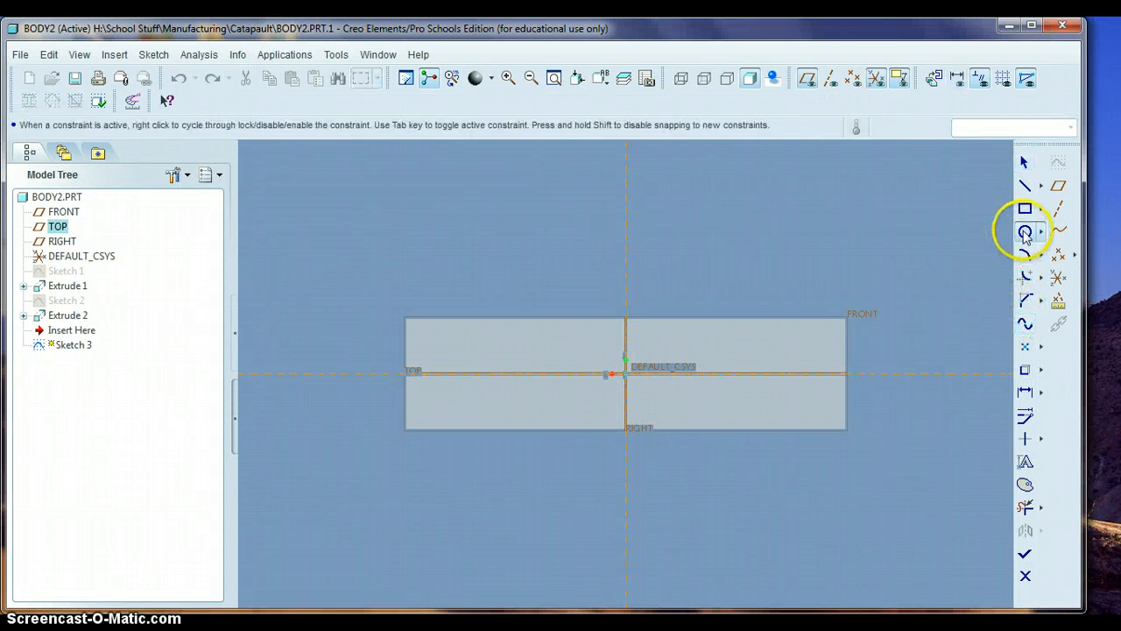
{"action": "left_click", "coordinate": [458, 395]}
{"action": "left_click", "coordinate": [469, 405]}
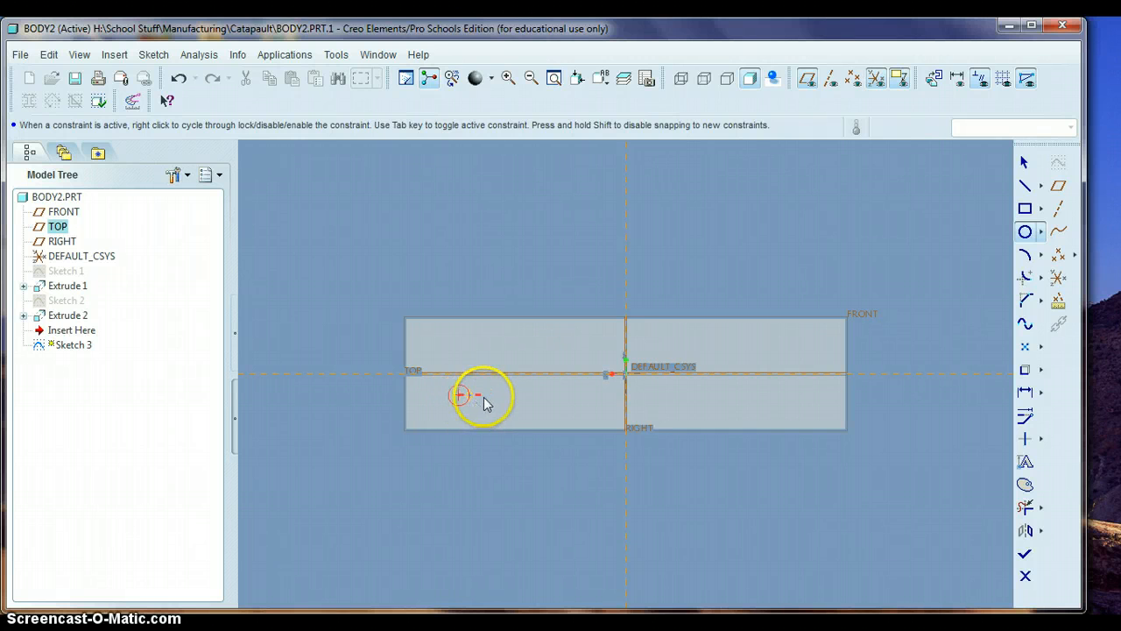
{"action": "middle_click", "coordinate": [477, 457]}
{"action": "double_click", "coordinate": [428, 386]}
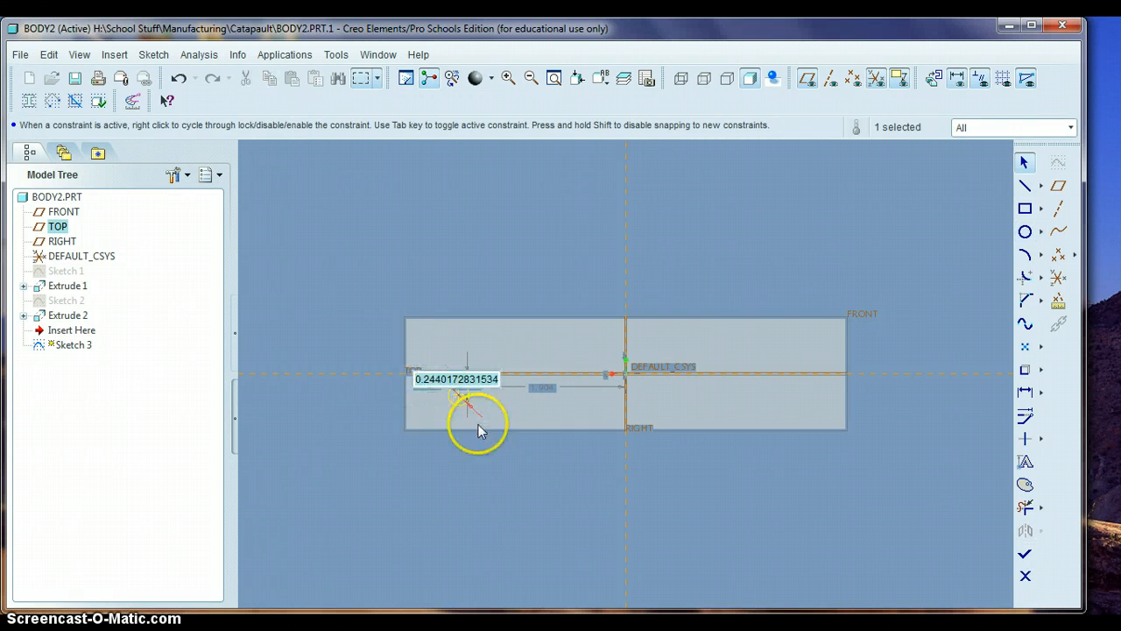
{"action": "type", "text": ".25"}
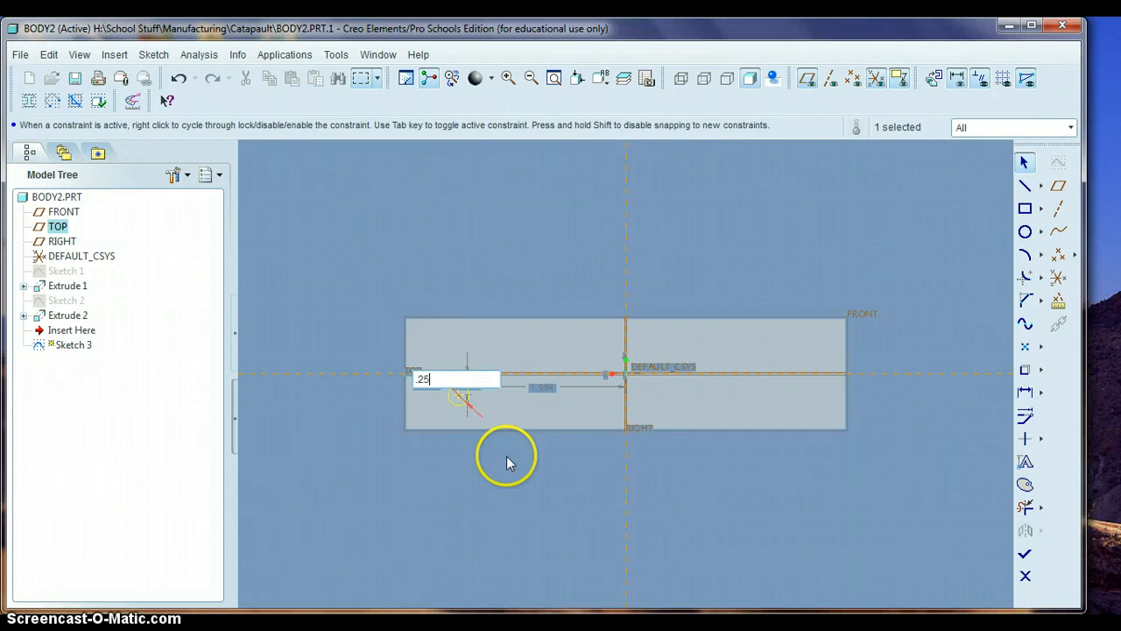
{"action": "key", "text": "Return"}
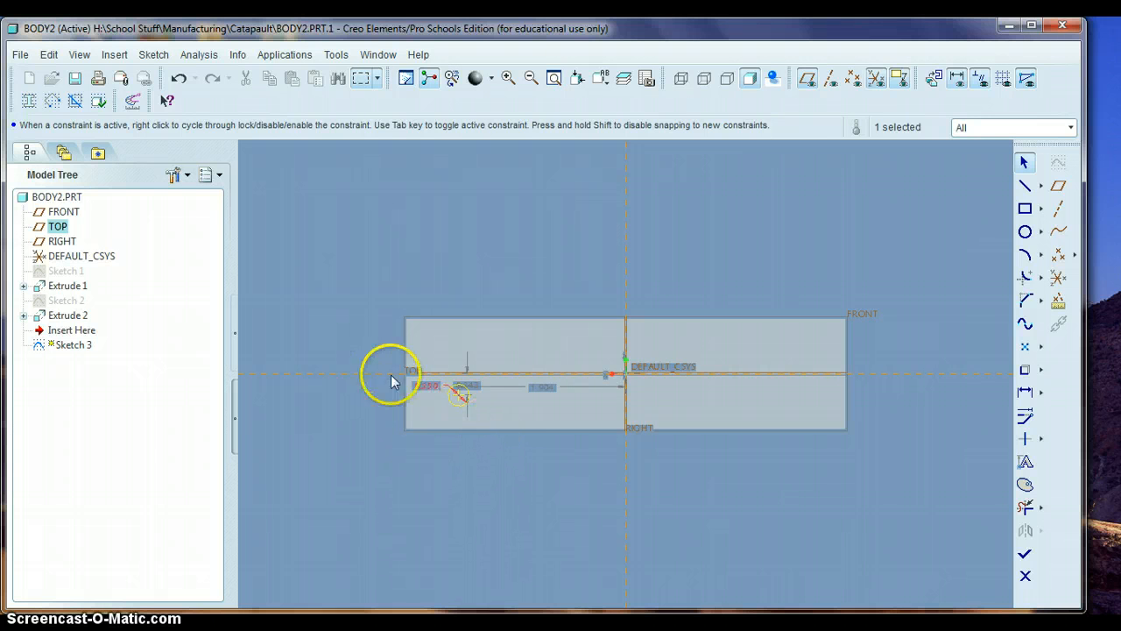
- Add the left and bottom edges of the face as sketch references
{"action": "scroll", "coordinate": [473, 389], "scroll_direction": "down", "scroll_amount": 3}
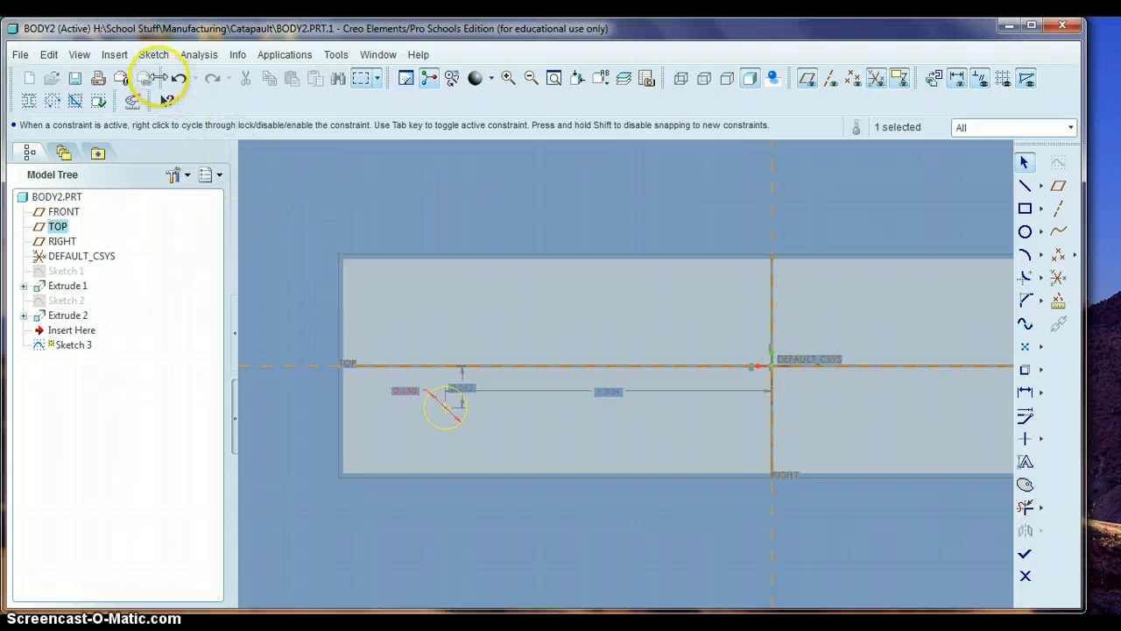
{"action": "left_click", "coordinate": [153, 54]}
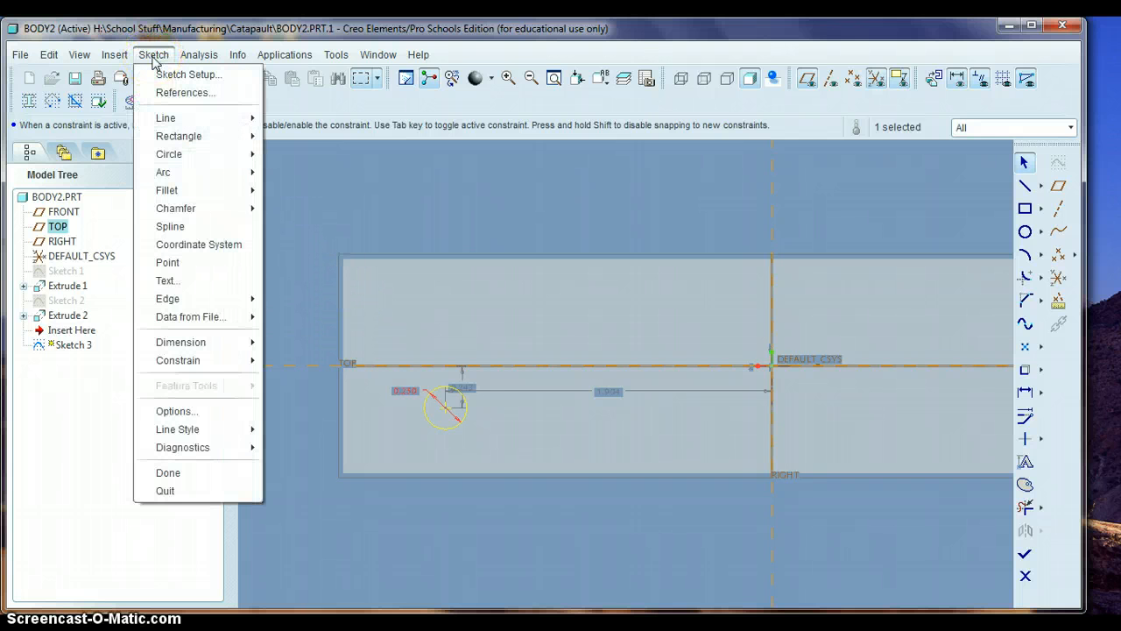
{"action": "left_click", "coordinate": [181, 93]}
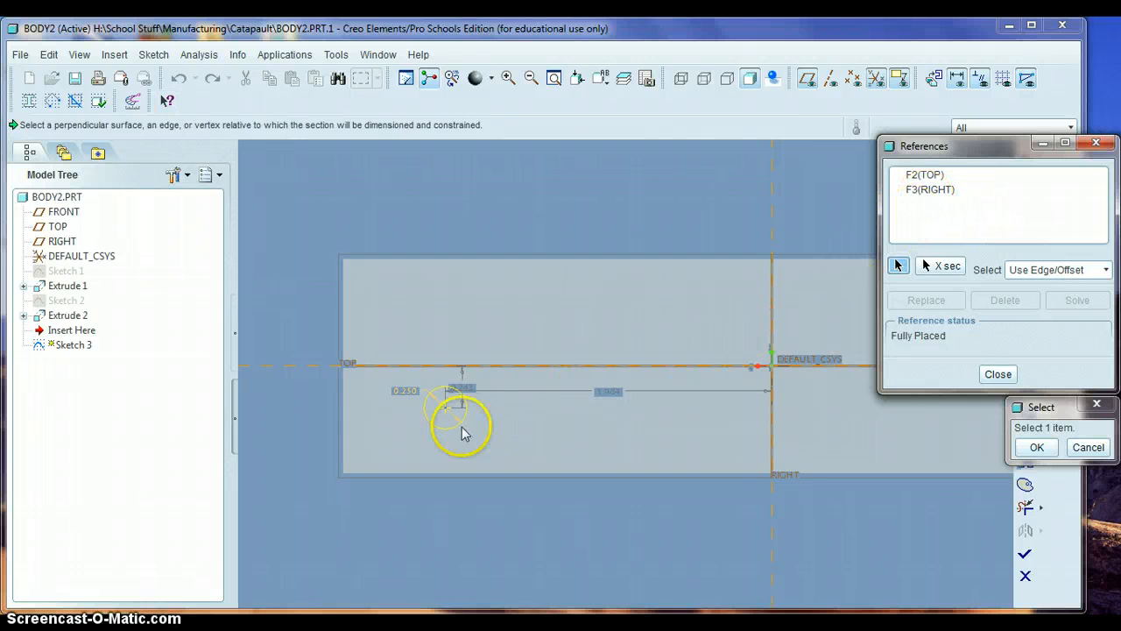
{"action": "left_click", "coordinate": [346, 413]}
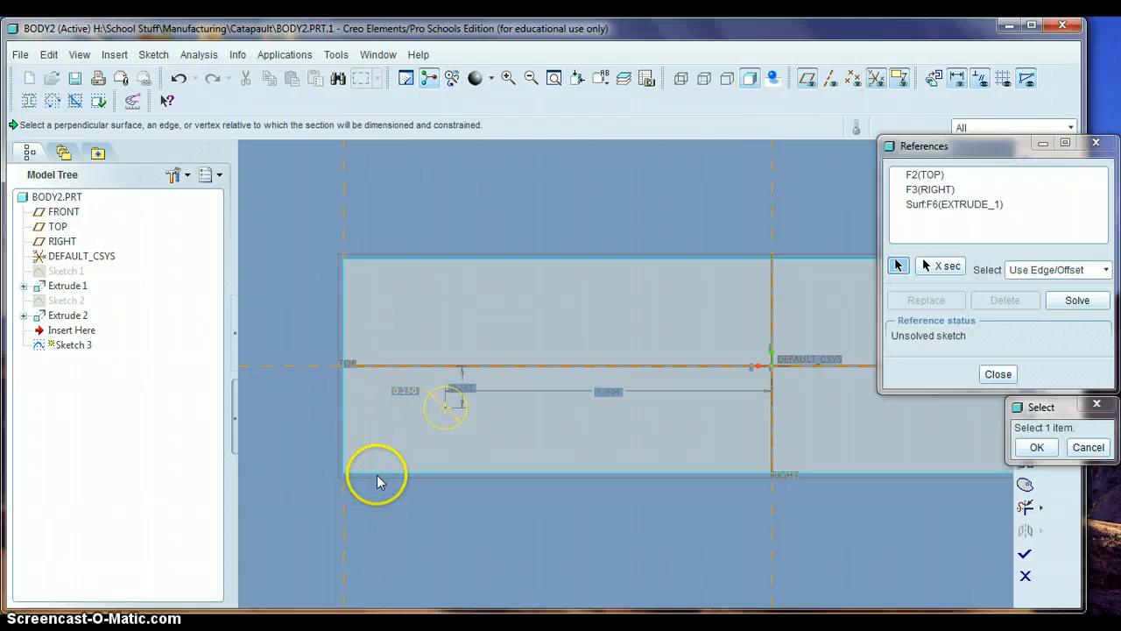
{"action": "left_click", "coordinate": [426, 474]}
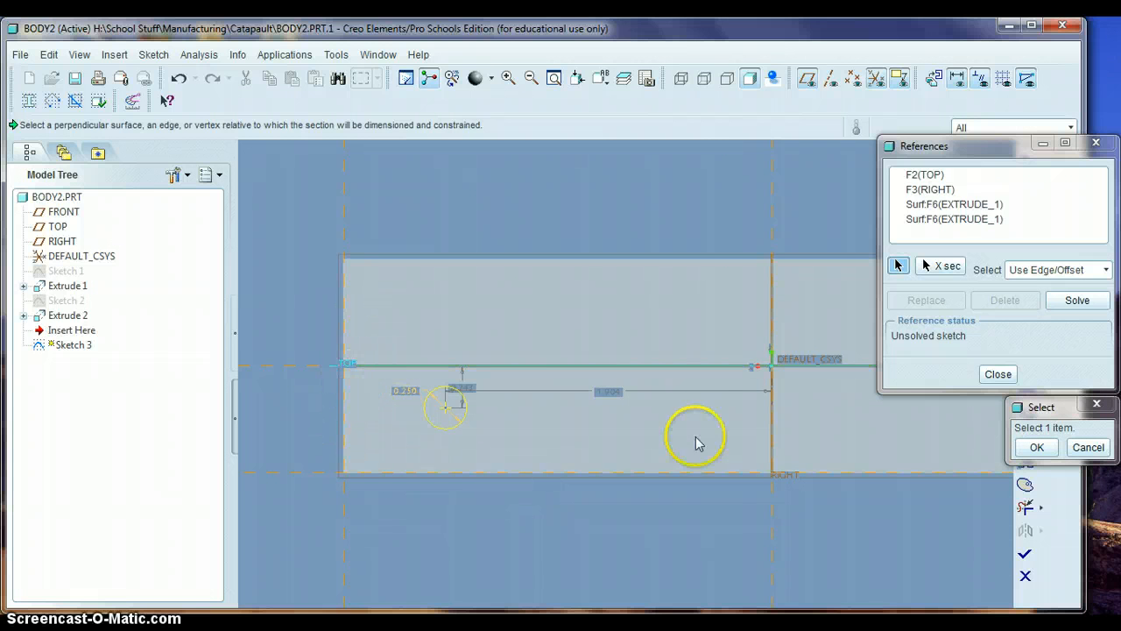
{"action": "left_click", "coordinate": [995, 372]}
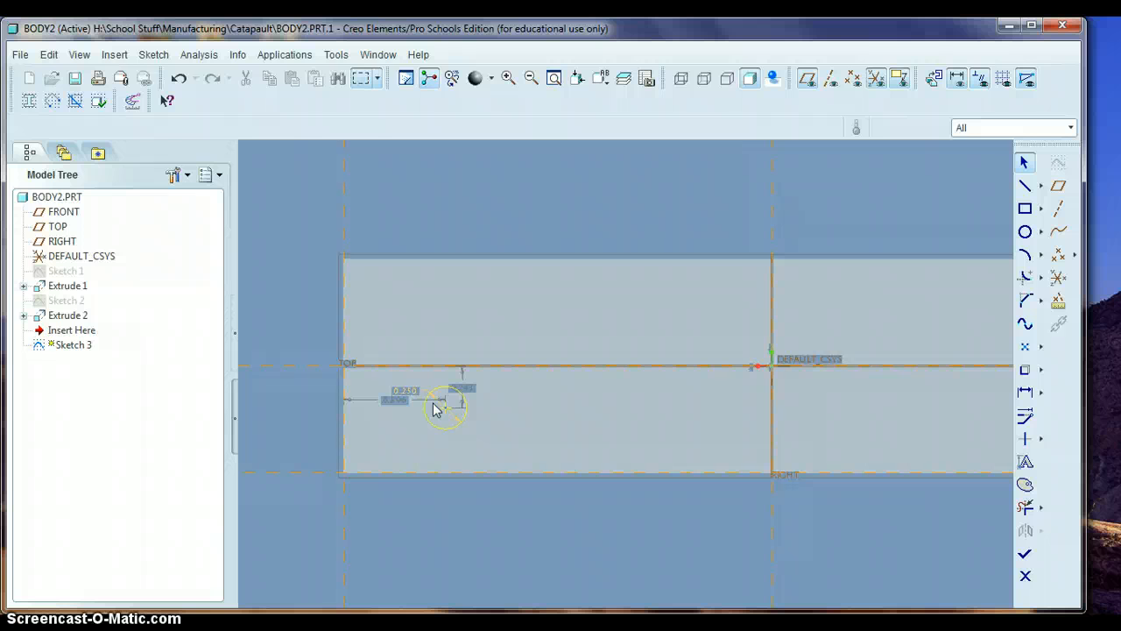
- Try to set the circle centre's distance from the left edge to 0.75 and undo the change
{"action": "double_click", "coordinate": [395, 400]}
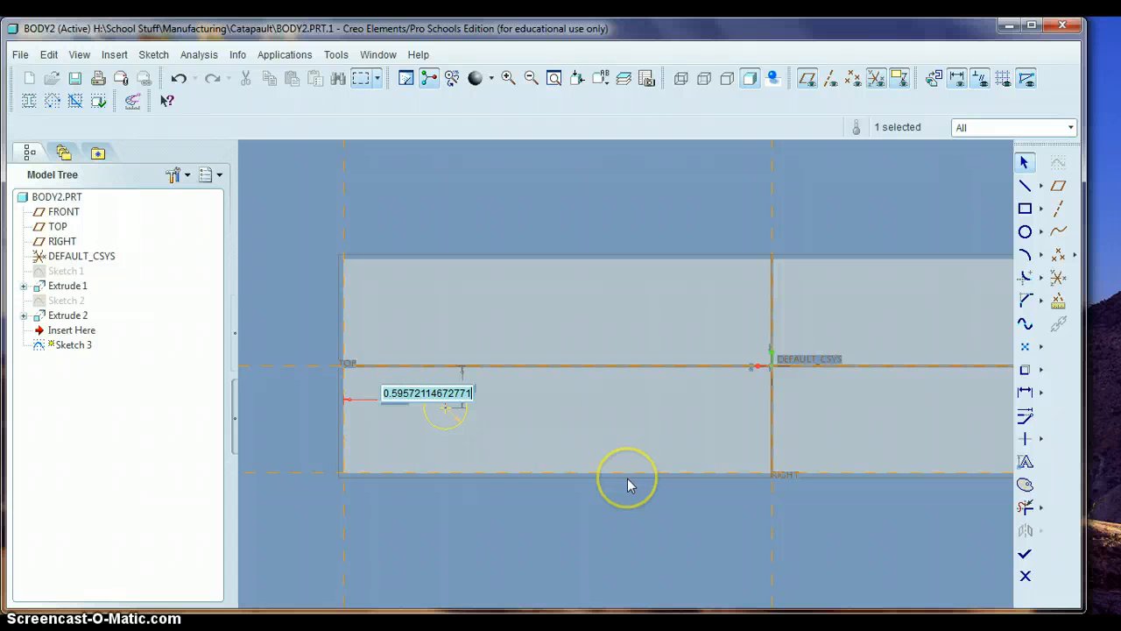
{"action": "key", "text": "BackSpace"}
{"action": "type", "text": ".75"}
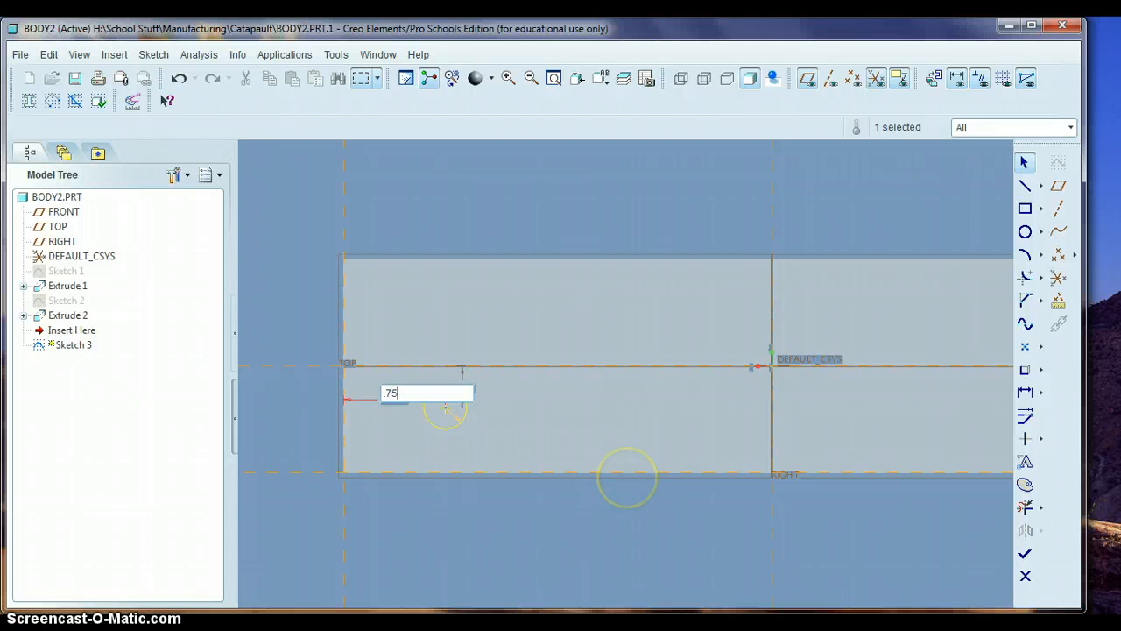
{"action": "key", "text": "Return"}
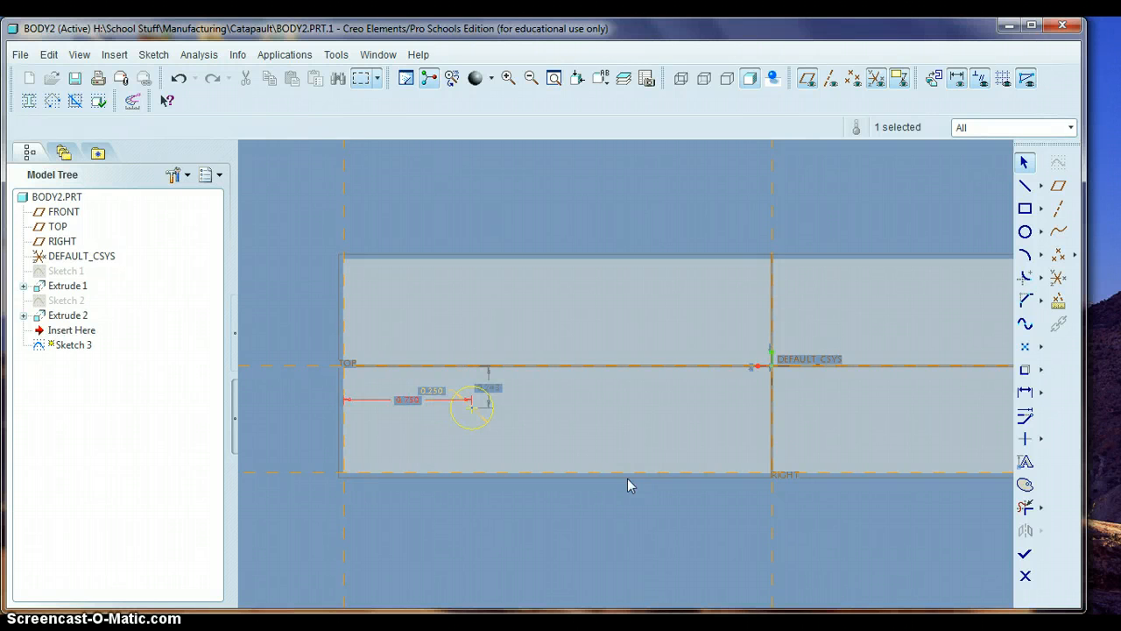
{"action": "left_click", "coordinate": [341, 419]}
{"action": "left_click", "coordinate": [178, 78]}
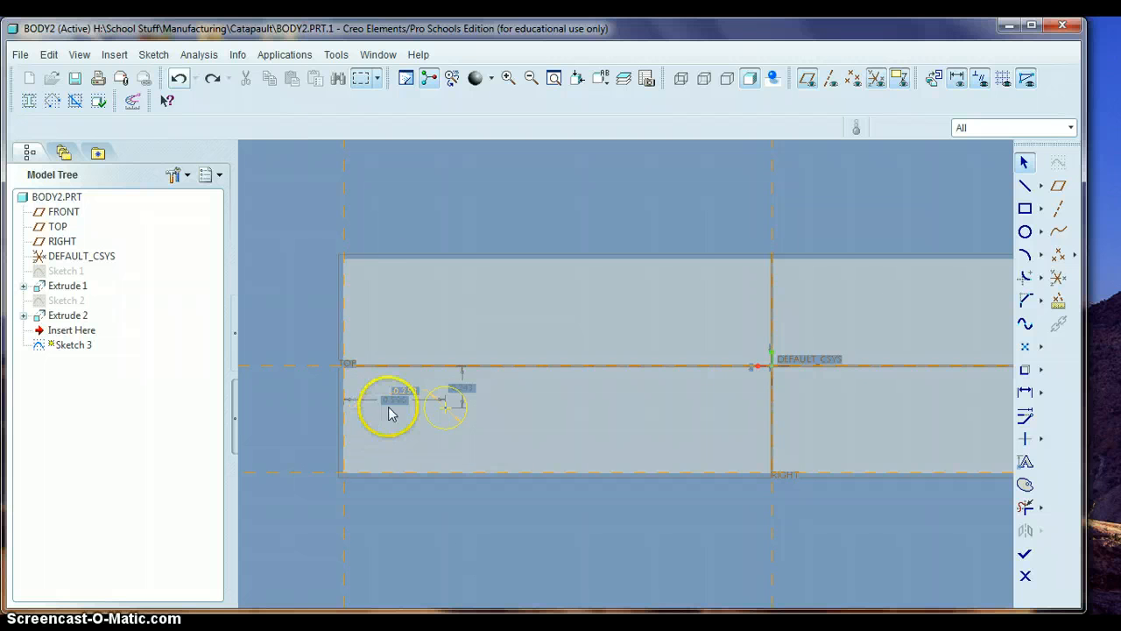
- Dimension the circle's centre from the left edge of the face and set the distance to 0.75
{"action": "left_click", "coordinate": [1030, 399]}
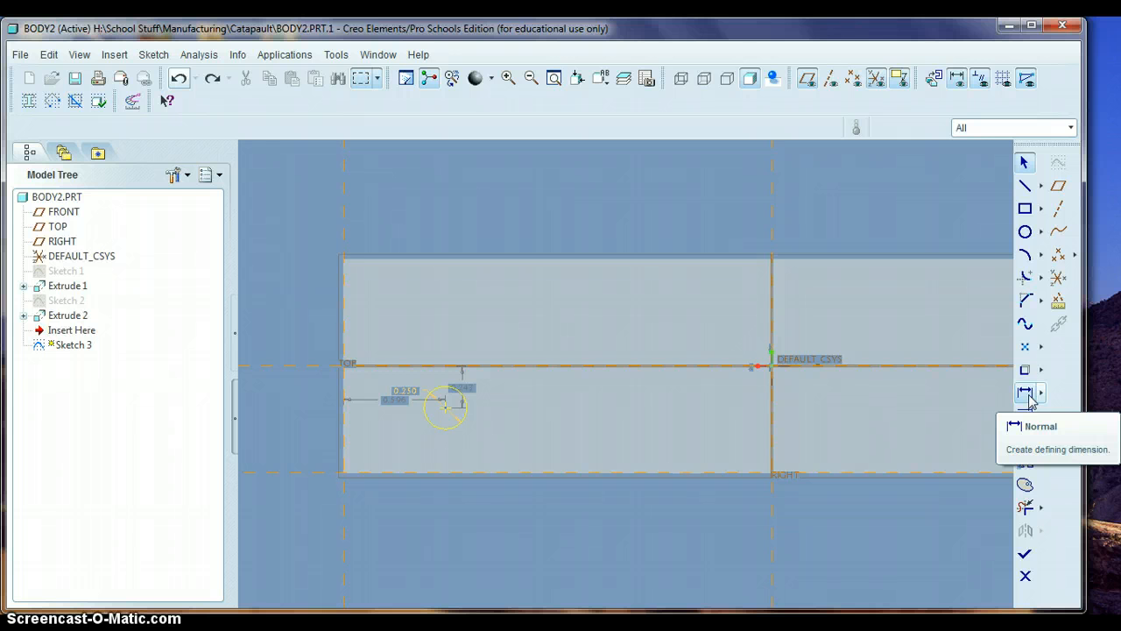
{"action": "left_click", "coordinate": [1029, 398]}
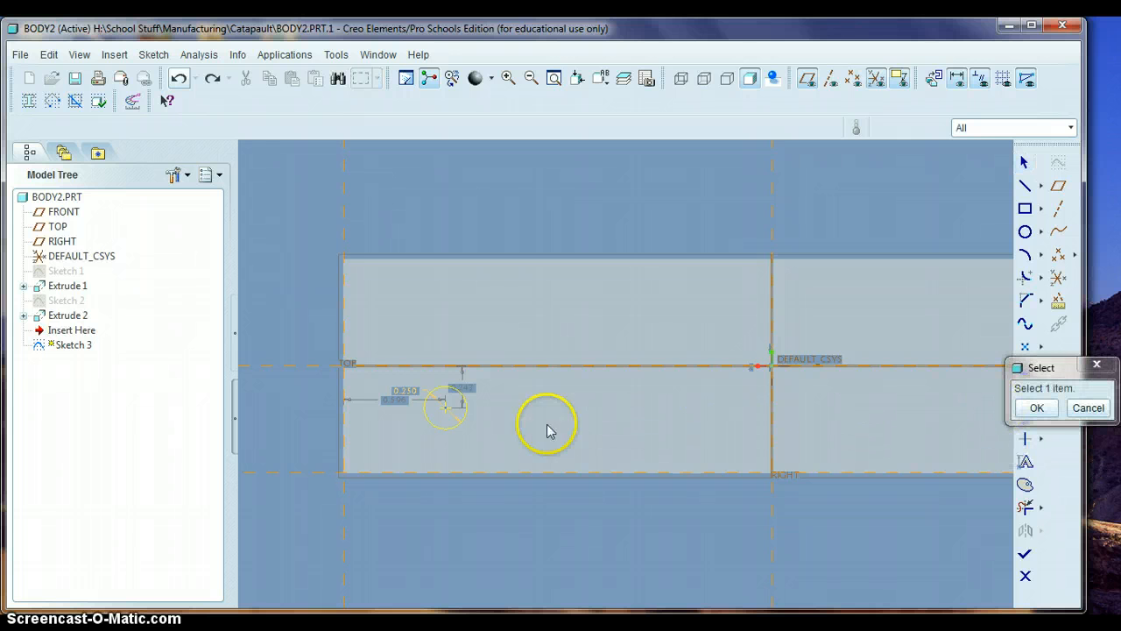
{"action": "left_click", "coordinate": [445, 410]}
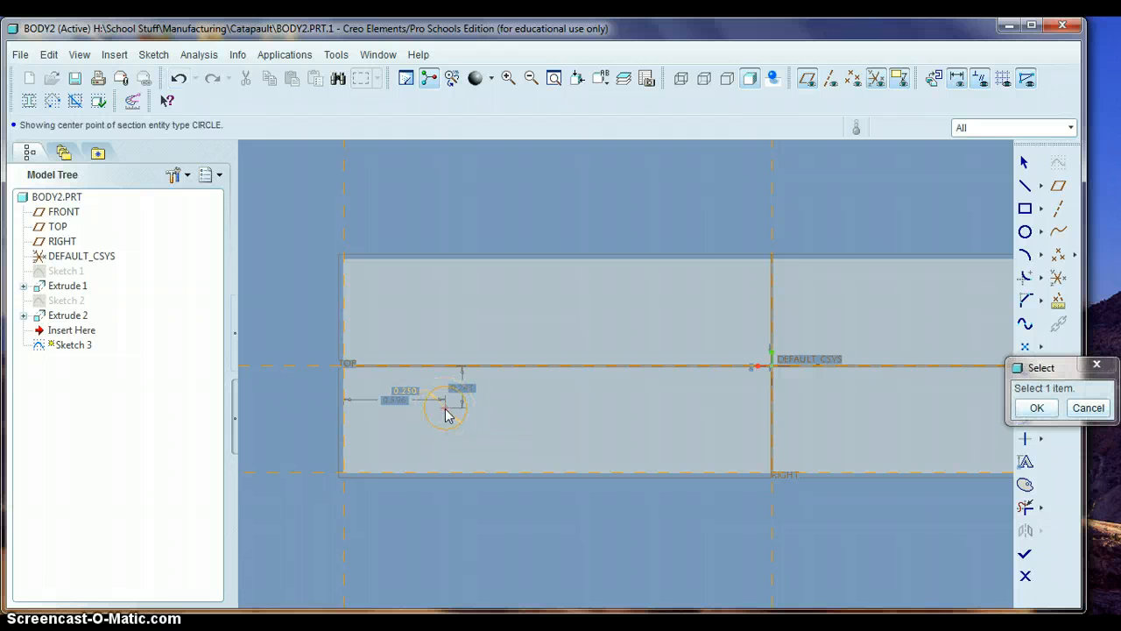
{"action": "left_click", "coordinate": [383, 427]}
{"action": "middle_click", "coordinate": [383, 429]}
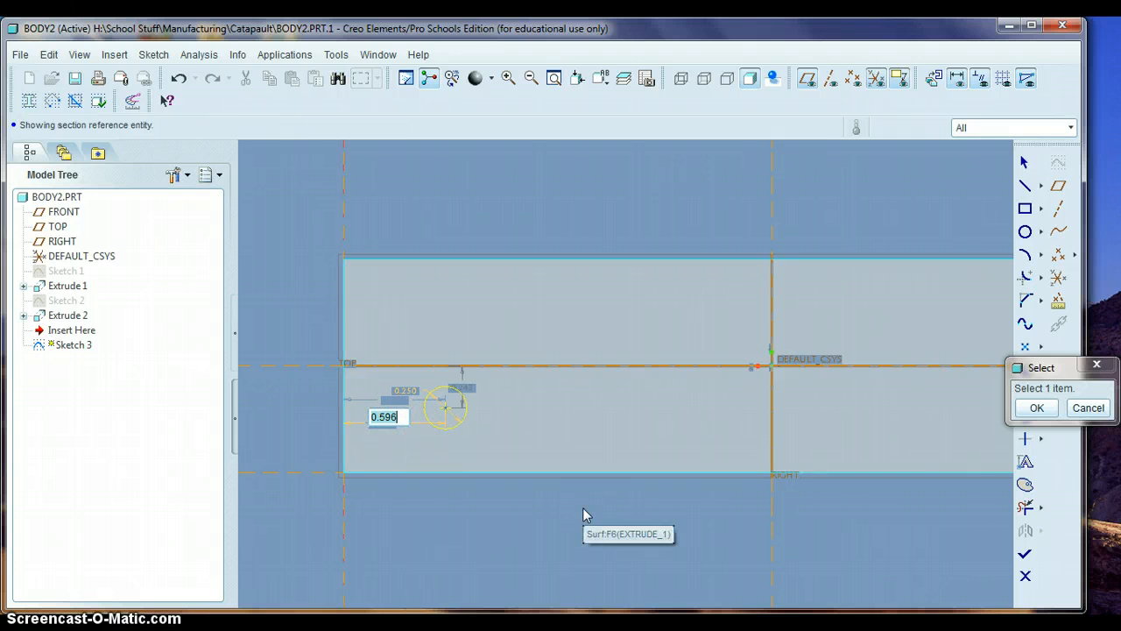
{"action": "key", "text": "BackSpace"}
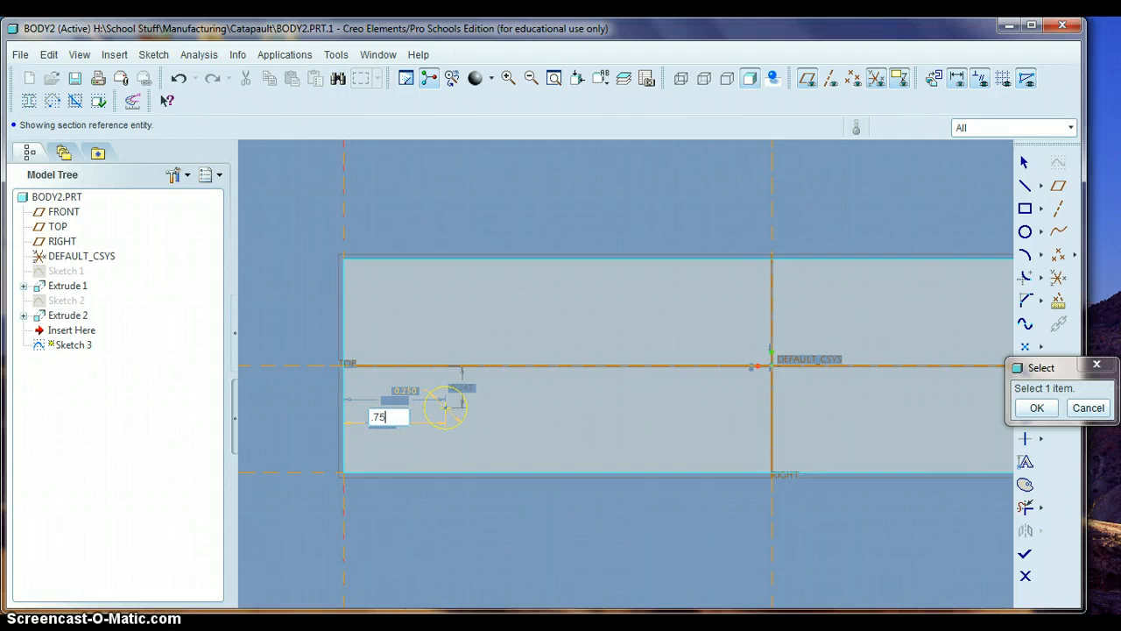
{"action": "key", "text": "Return"}
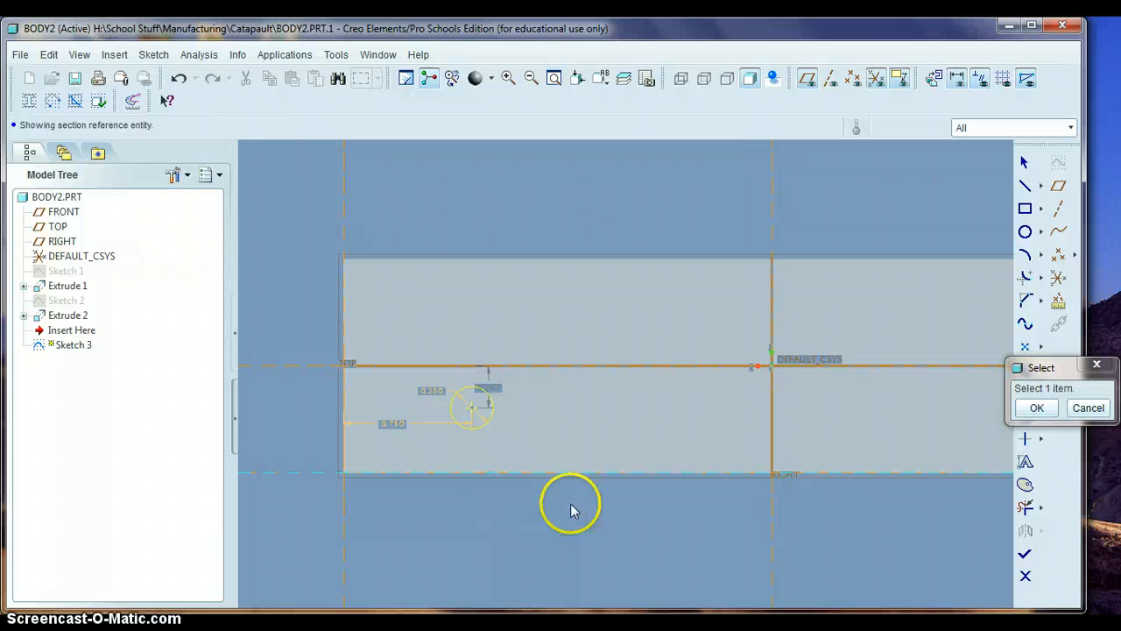
{"action": "left_click", "coordinate": [1085, 408]}
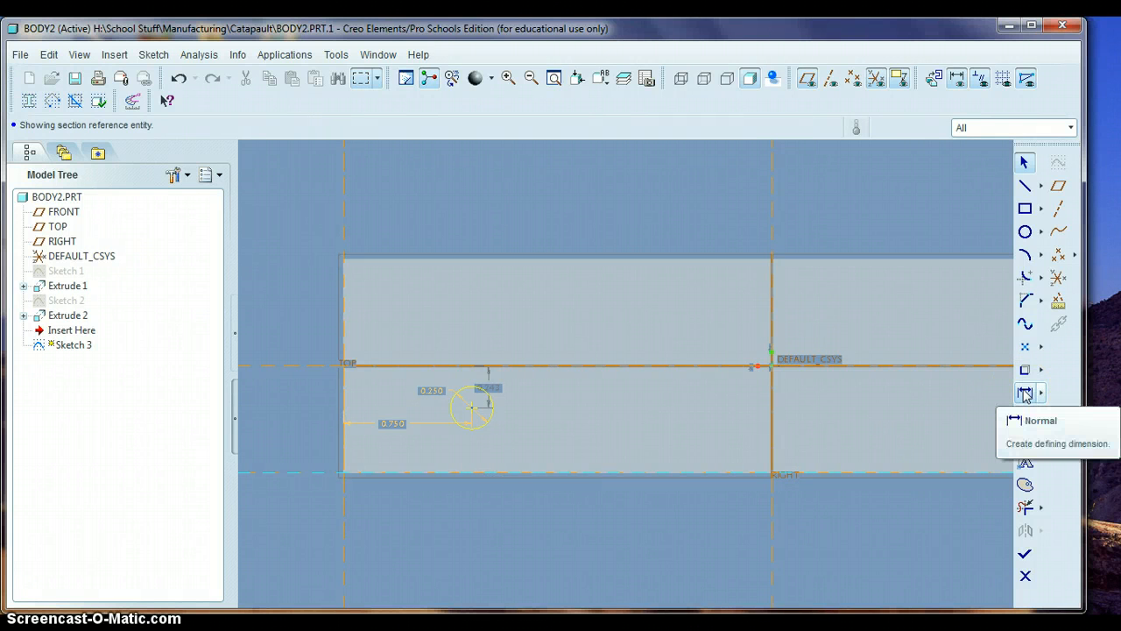
- Dimension the circle's centre from the bottom edge of the face and set the distance to 0.5
{"action": "left_click", "coordinate": [1026, 396]}
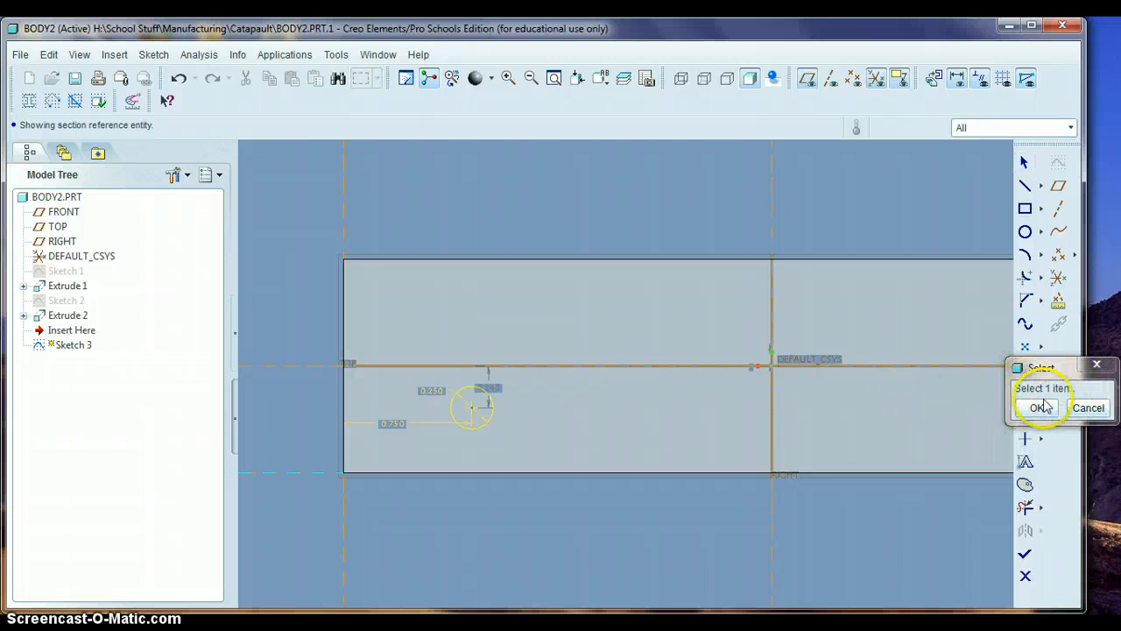
{"action": "left_click", "coordinate": [1026, 406]}
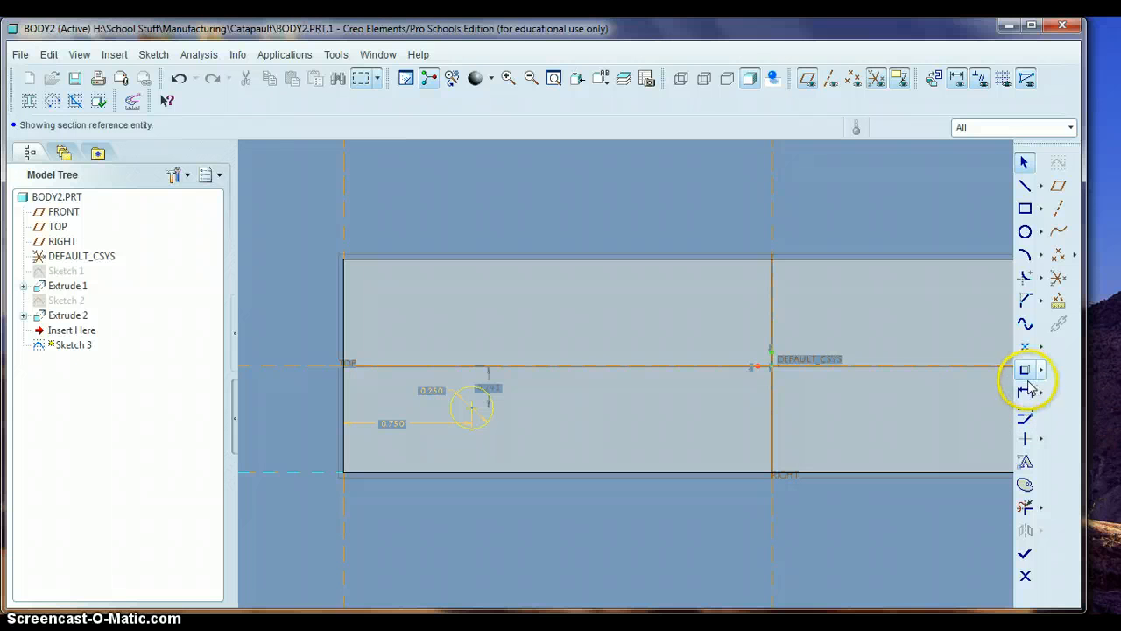
{"action": "left_click", "coordinate": [1028, 392]}
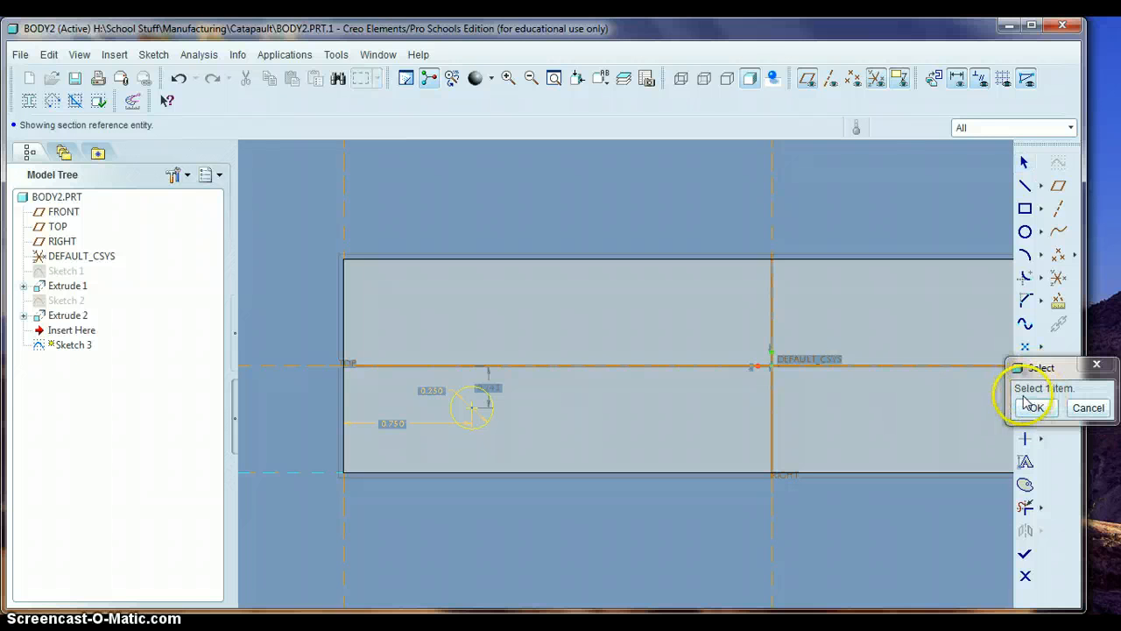
{"action": "left_click", "coordinate": [473, 415]}
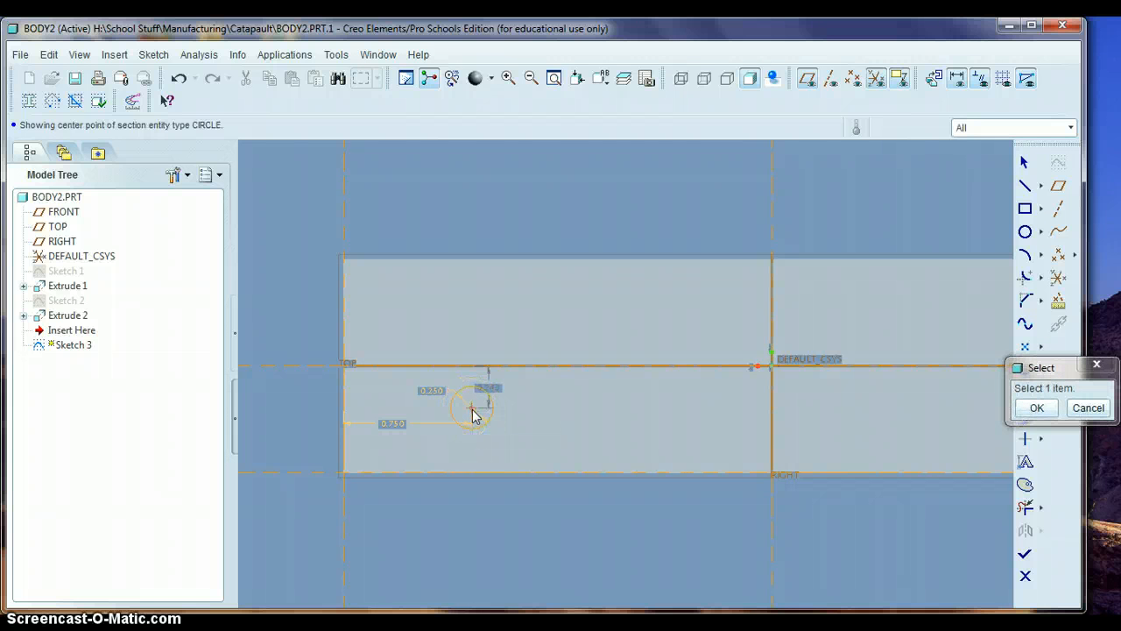
{"action": "left_click", "coordinate": [470, 476]}
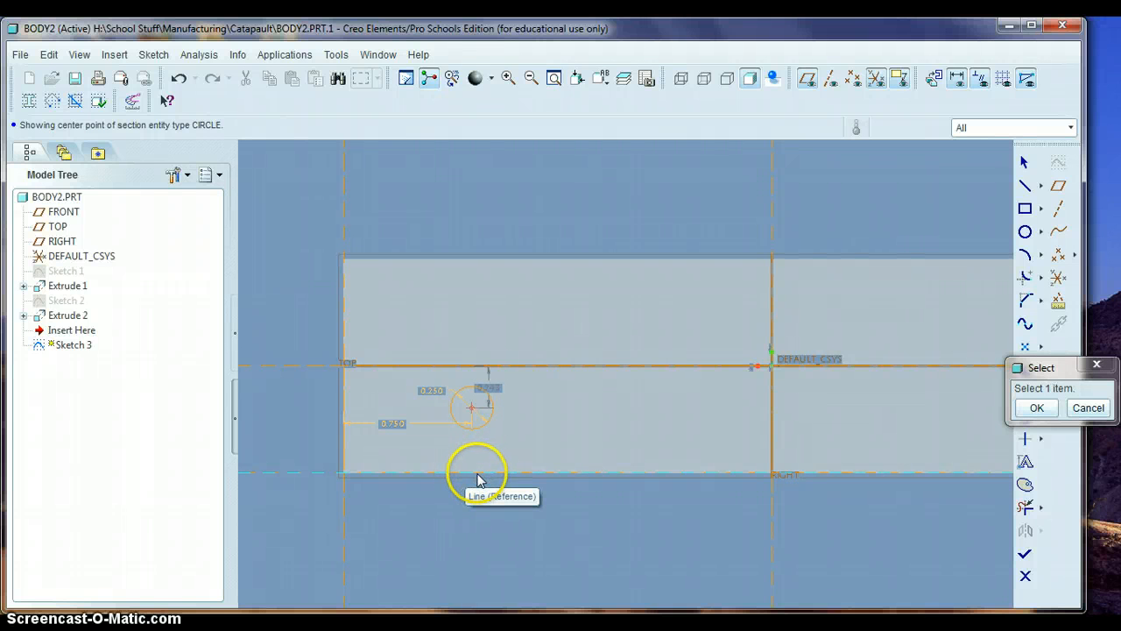
{"action": "left_click", "coordinate": [497, 457]}
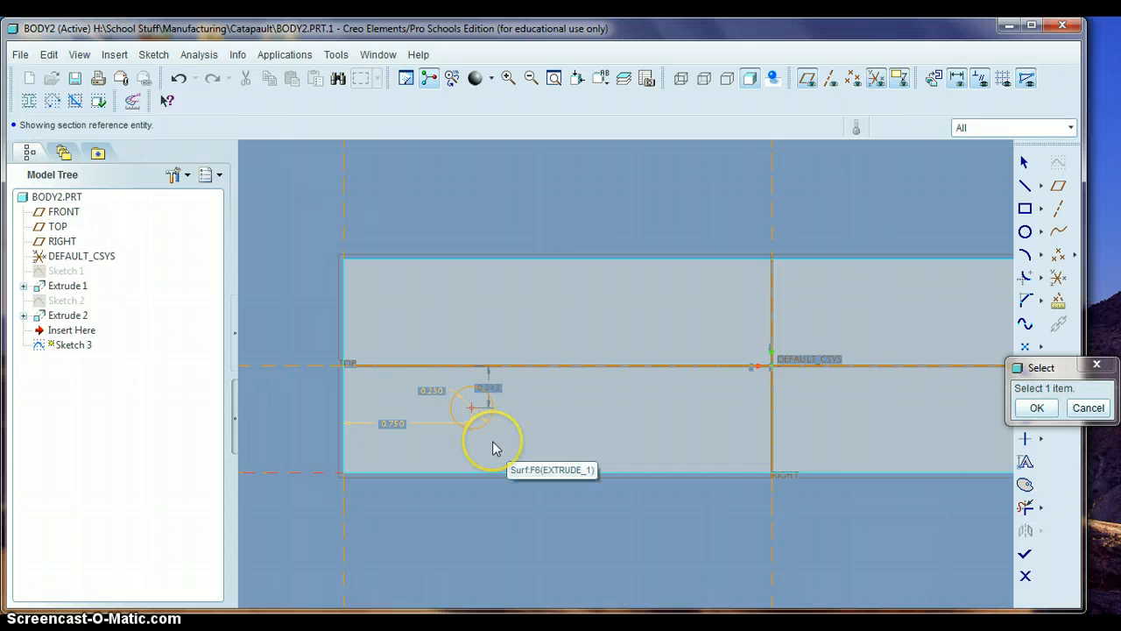
{"action": "middle_click", "coordinate": [493, 444]}
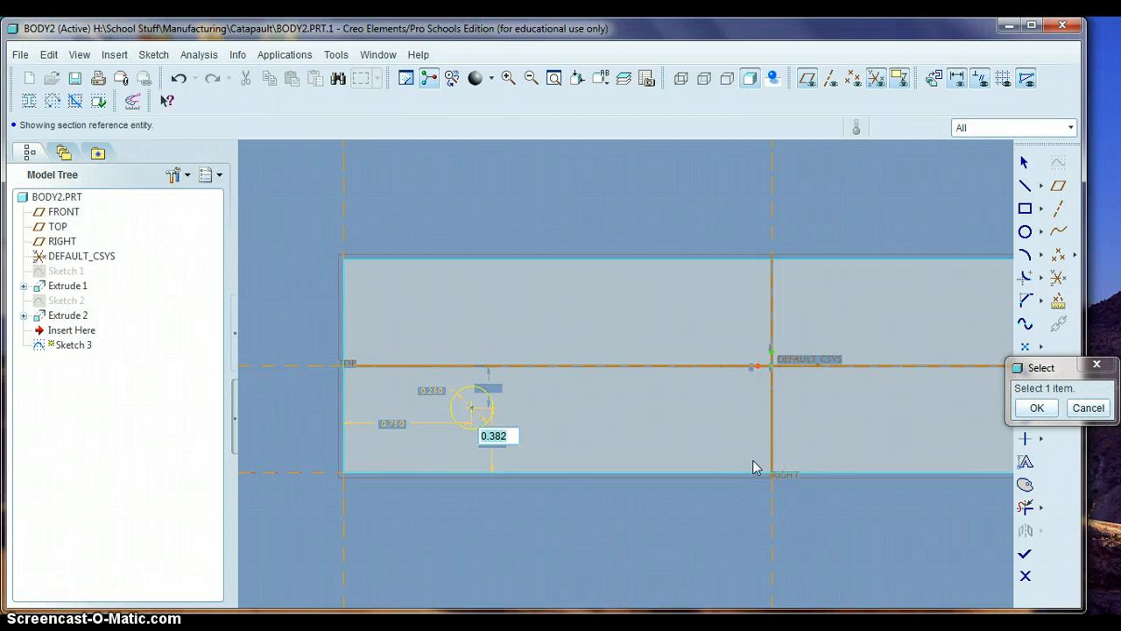
{"action": "type", "text": ".5"}
{"action": "key", "text": "Return"}
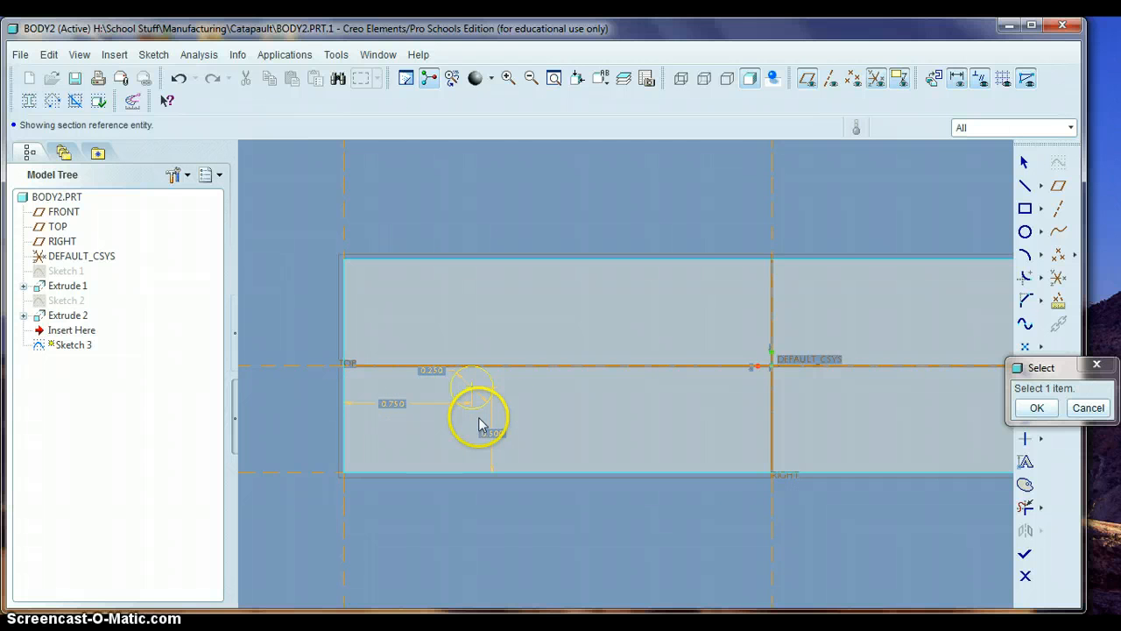
- Sketch a second circle near the right end of the side face, level with the first circle and equal in size
{"action": "scroll", "coordinate": [562, 483], "scroll_direction": "down", "scroll_amount": 3}
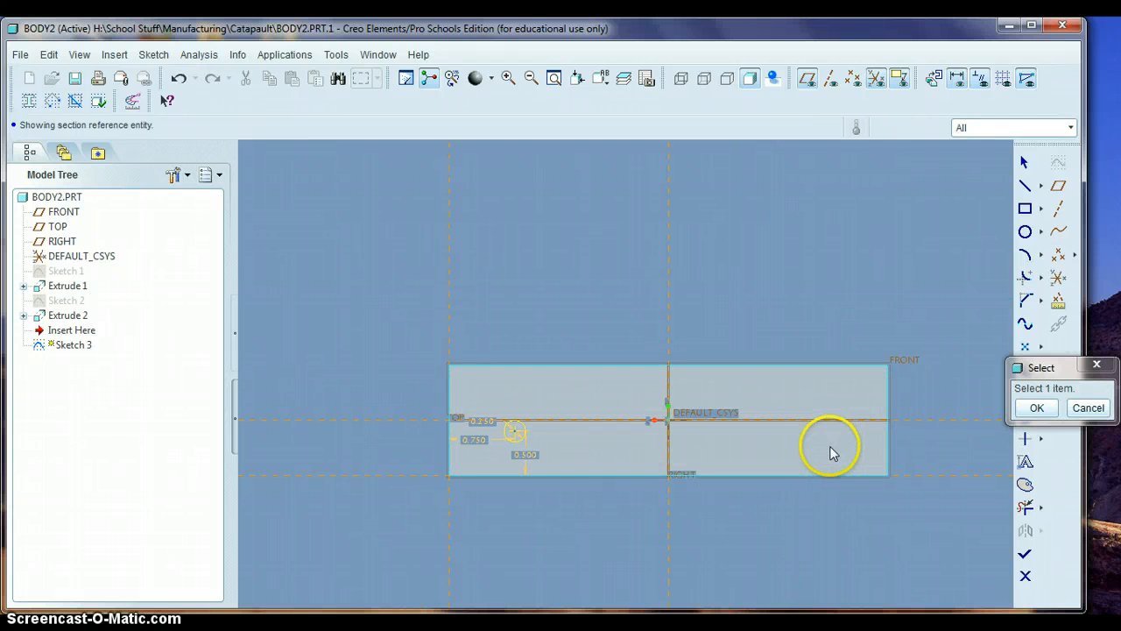
{"action": "left_click", "coordinate": [1026, 233]}
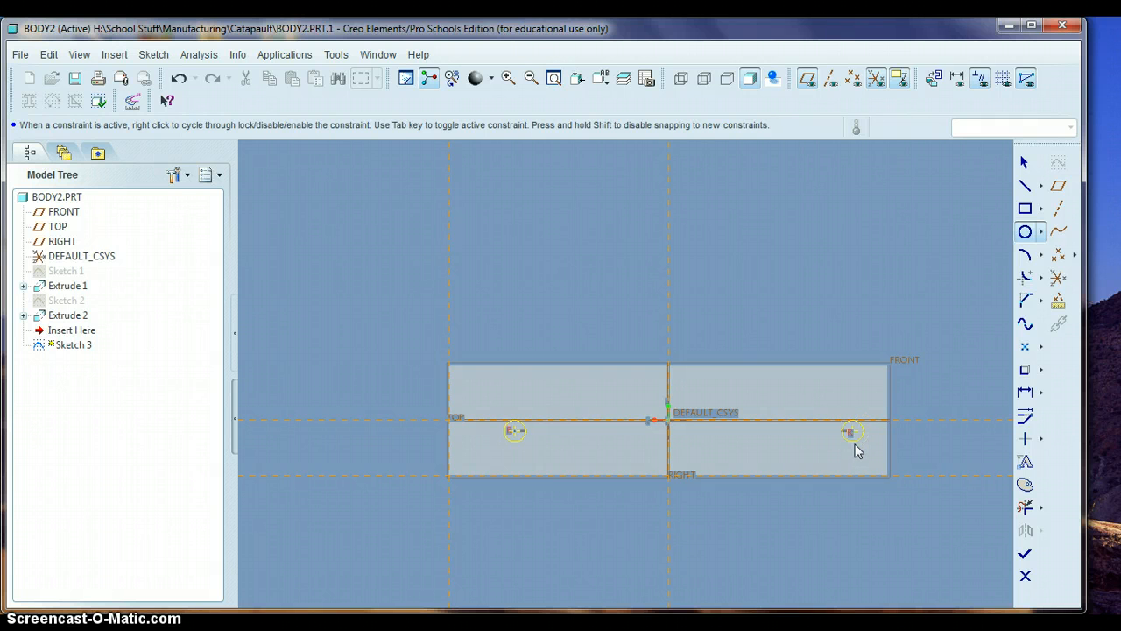
{"action": "scroll", "coordinate": [857, 450], "scroll_direction": "up", "scroll_amount": 4}
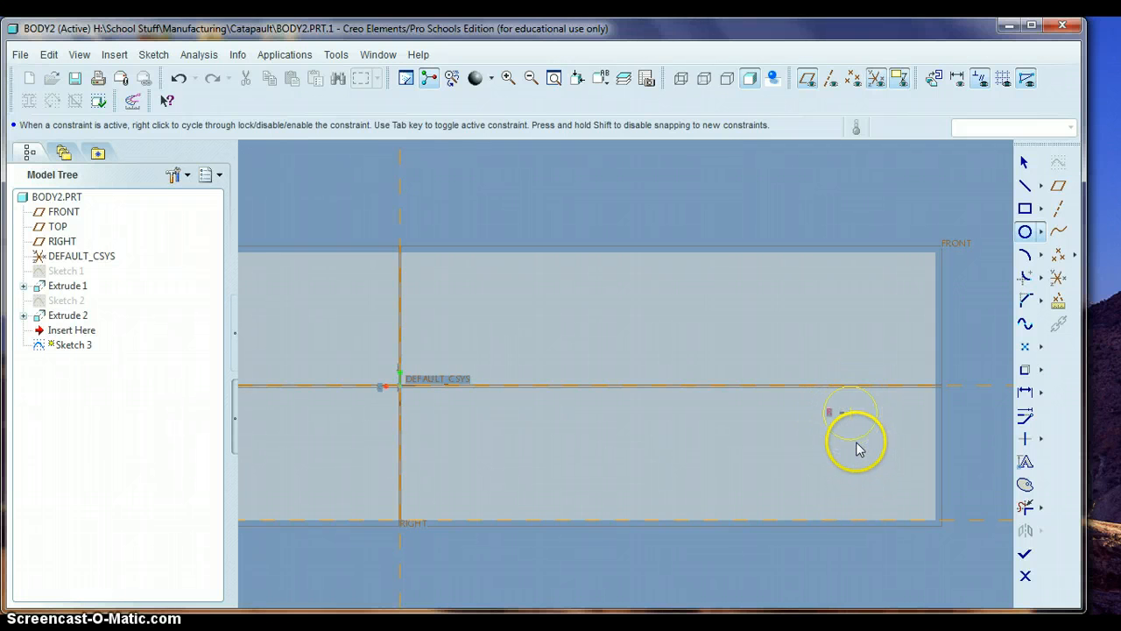
{"action": "scroll", "coordinate": [855, 441], "scroll_direction": "down", "scroll_amount": 2}
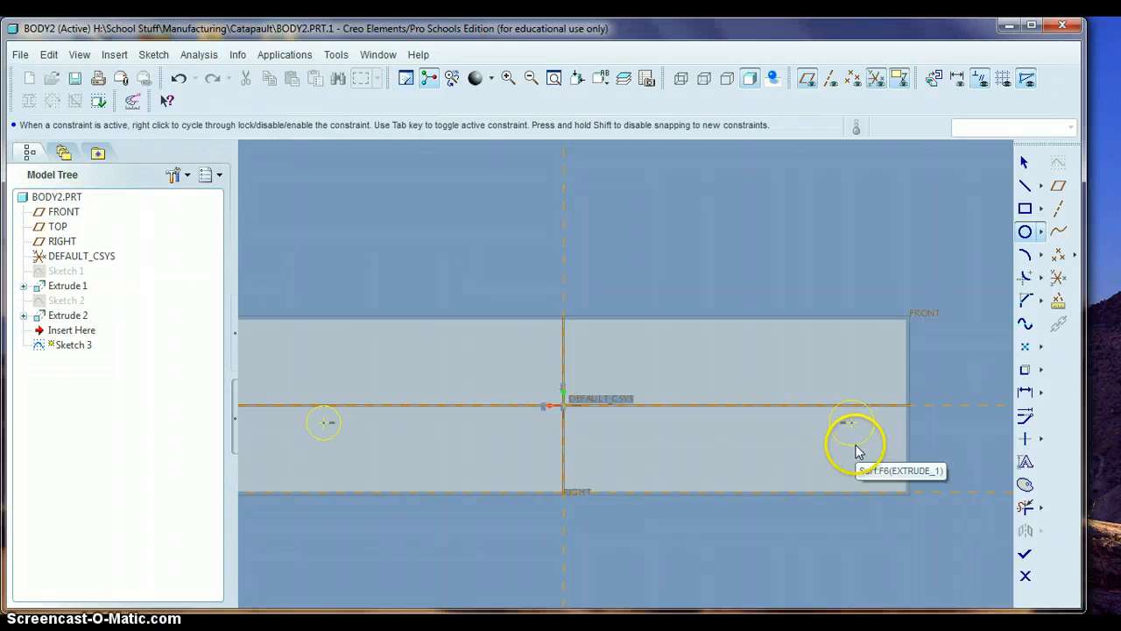
{"action": "left_click", "coordinate": [858, 450]}
{"action": "left_click", "coordinate": [863, 440]}
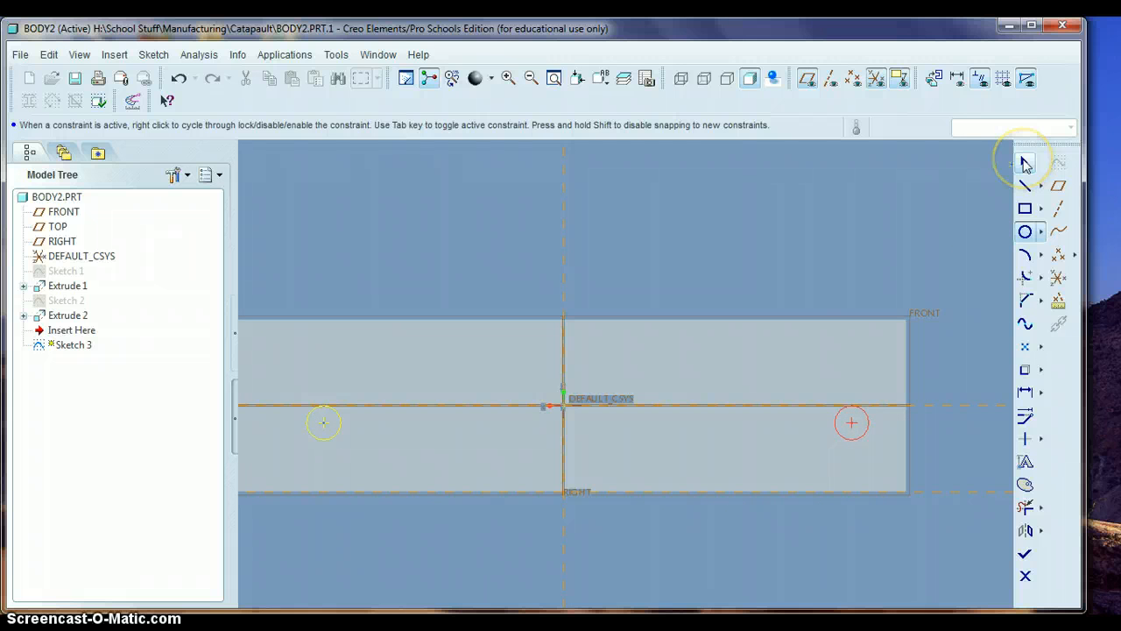
{"action": "left_click", "coordinate": [1025, 164]}
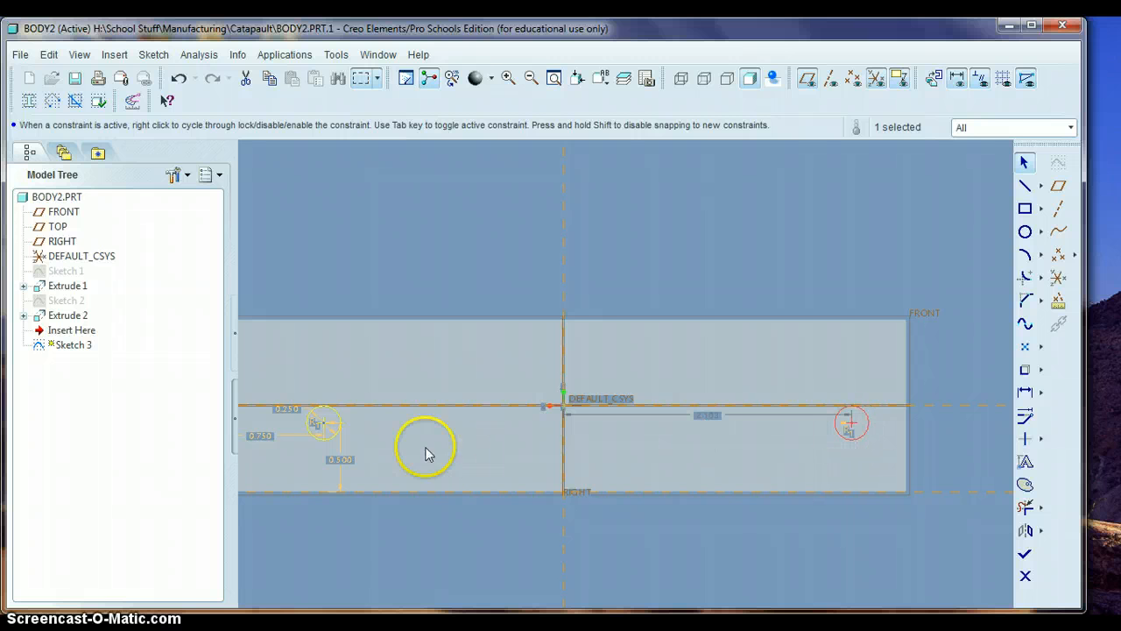
- Dimension the second circle's centre from the left edge of the face and set the distance to 4.5
{"action": "mouse_move", "coordinate": [324, 425]}
{"action": "left_mouse_down"}
{"action": "mouse_move", "coordinate": [302, 404]}
{"action": "mouse_move", "coordinate": [313, 430]}
{"action": "mouse_move", "coordinate": [321, 413]}
{"action": "left_mouse_up"}
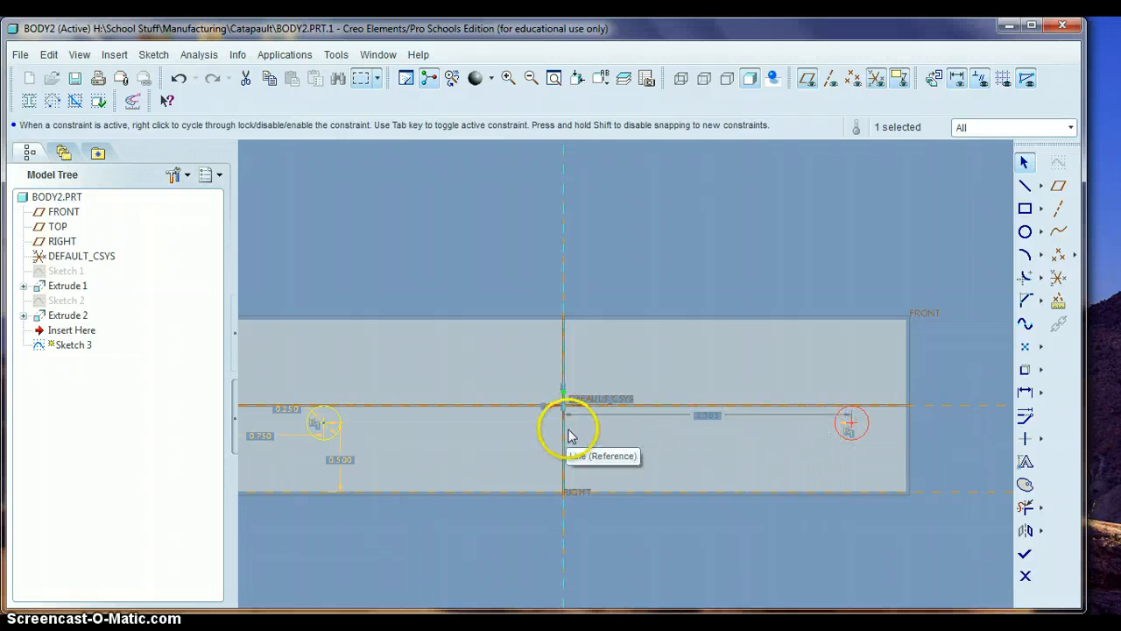
{"action": "scroll", "coordinate": [615, 471], "scroll_direction": "up", "scroll_amount": 2}
{"action": "scroll", "coordinate": [615, 470], "scroll_direction": "down", "scroll_amount": 1}
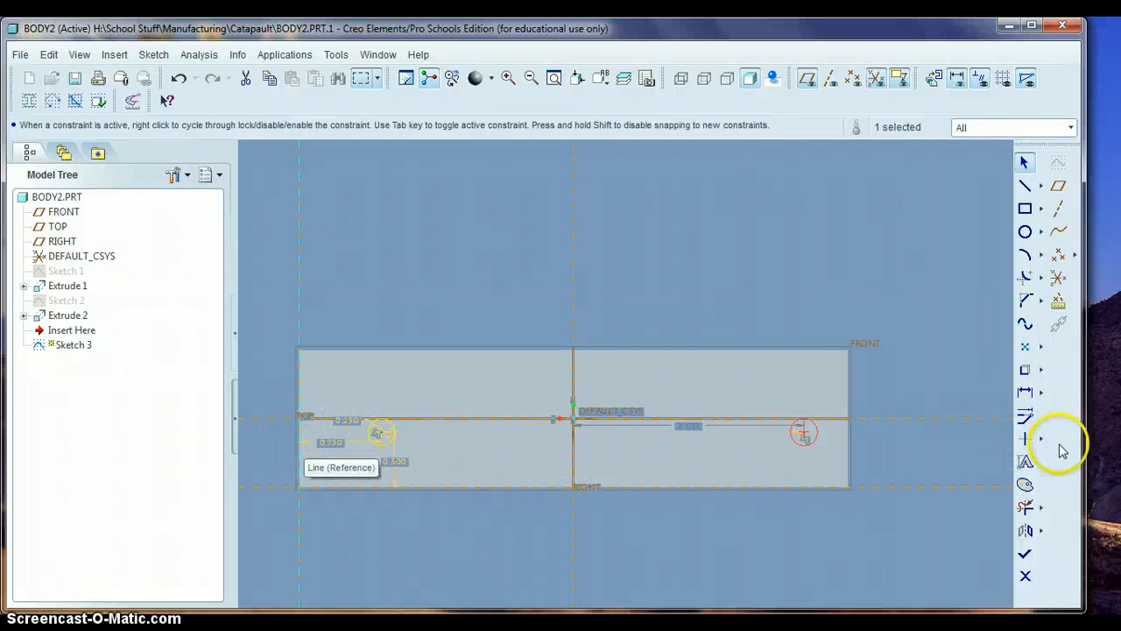
{"action": "left_click", "coordinate": [1025, 393]}
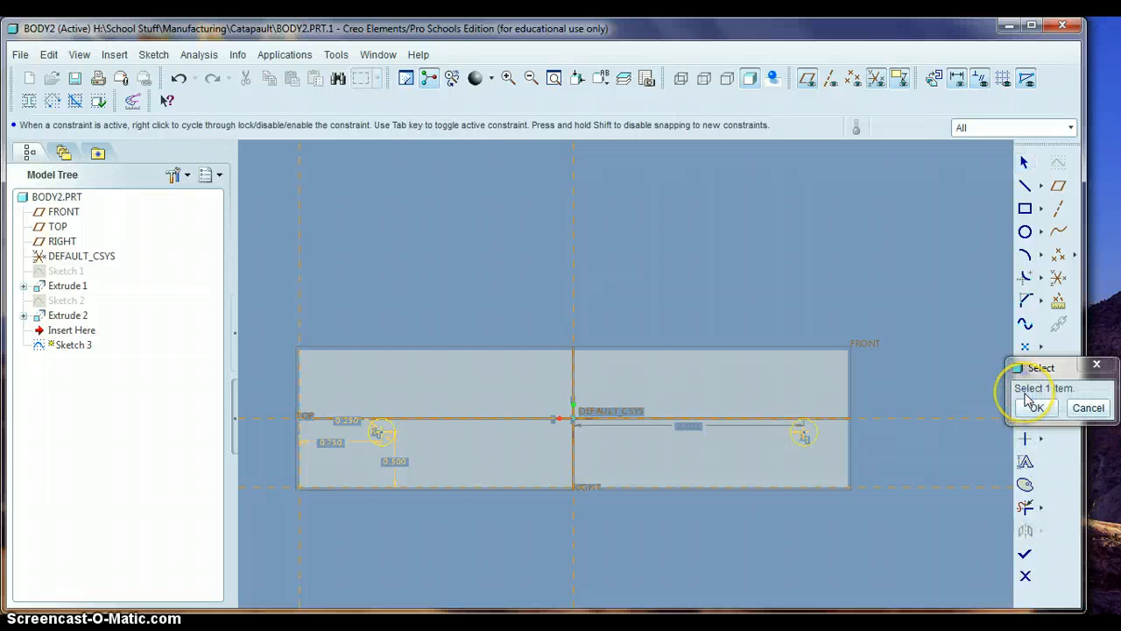
{"action": "left_click", "coordinate": [302, 428]}
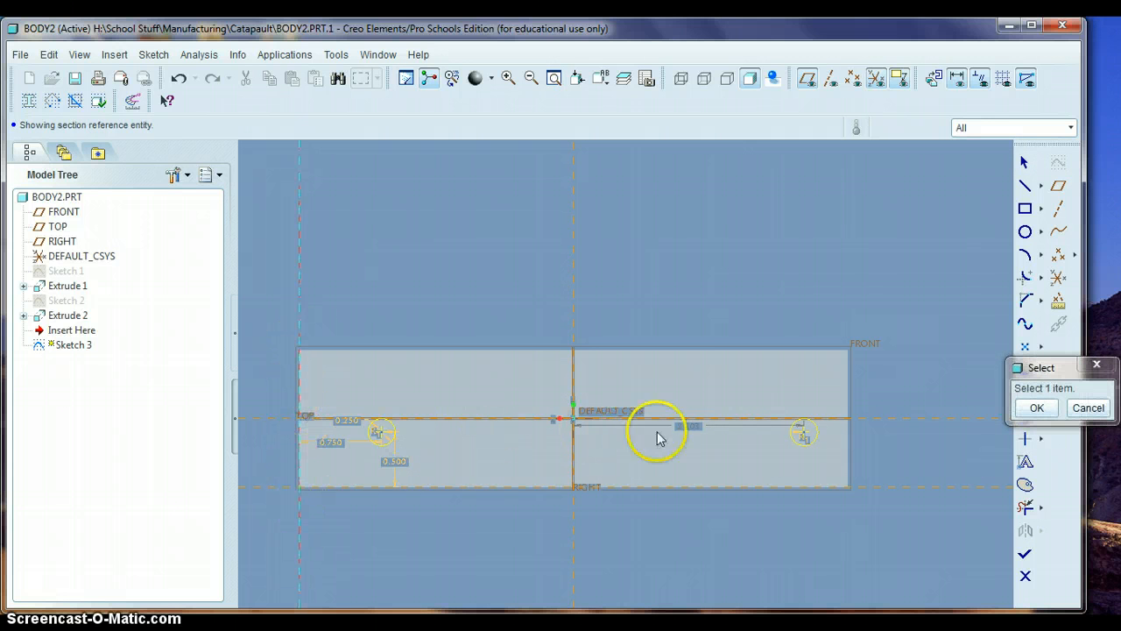
{"action": "left_click", "coordinate": [804, 433]}
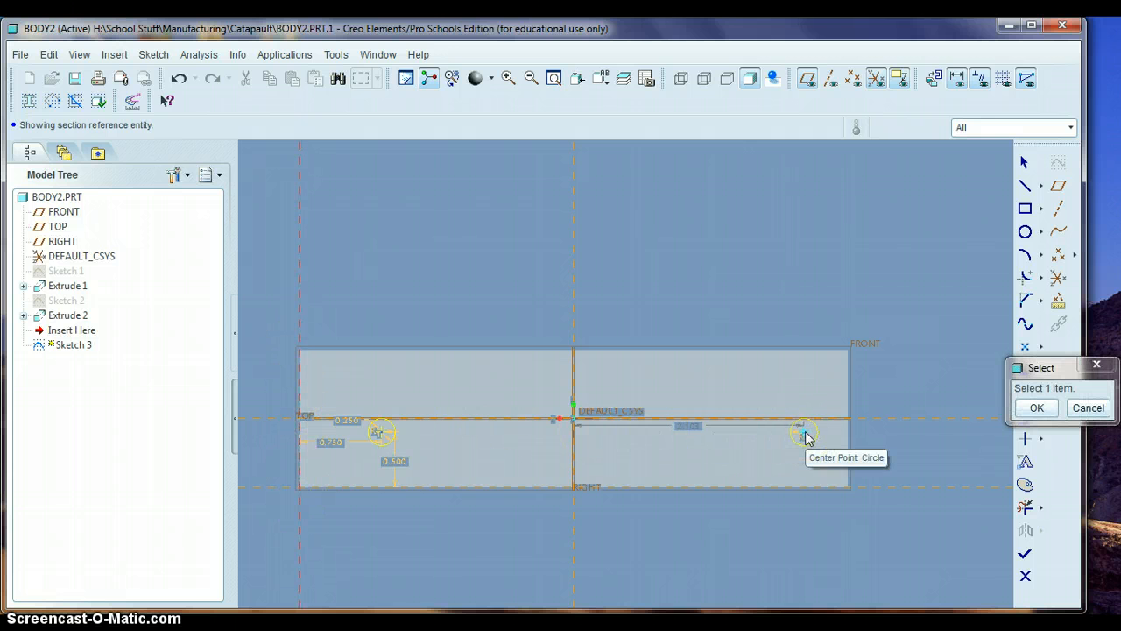
{"action": "left_click", "coordinate": [807, 438]}
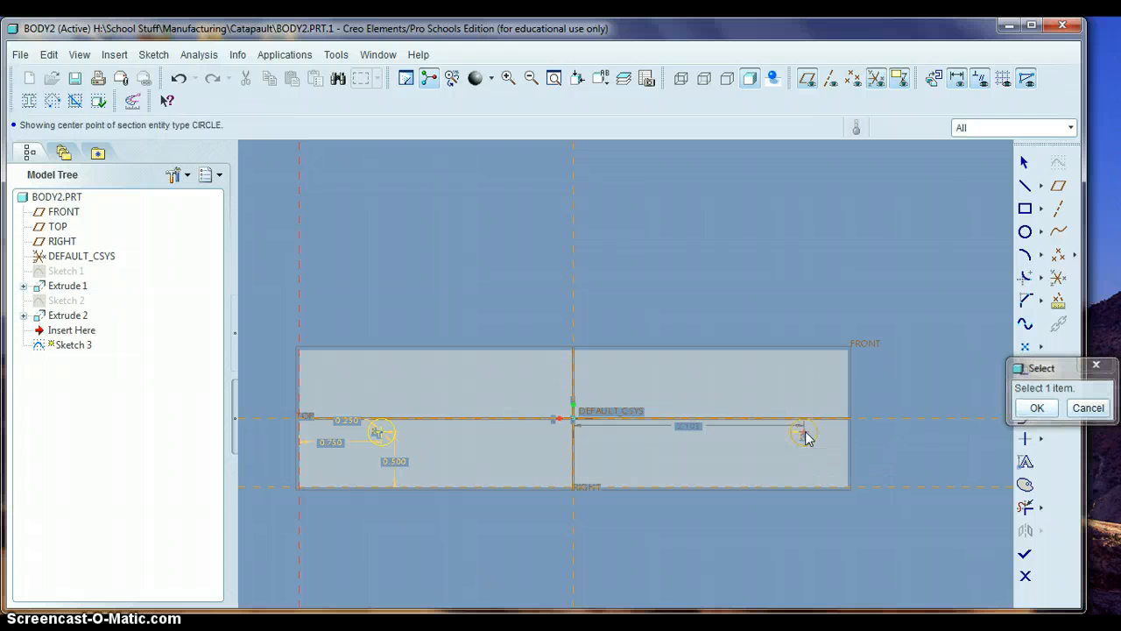
{"action": "middle_click", "coordinate": [642, 444]}
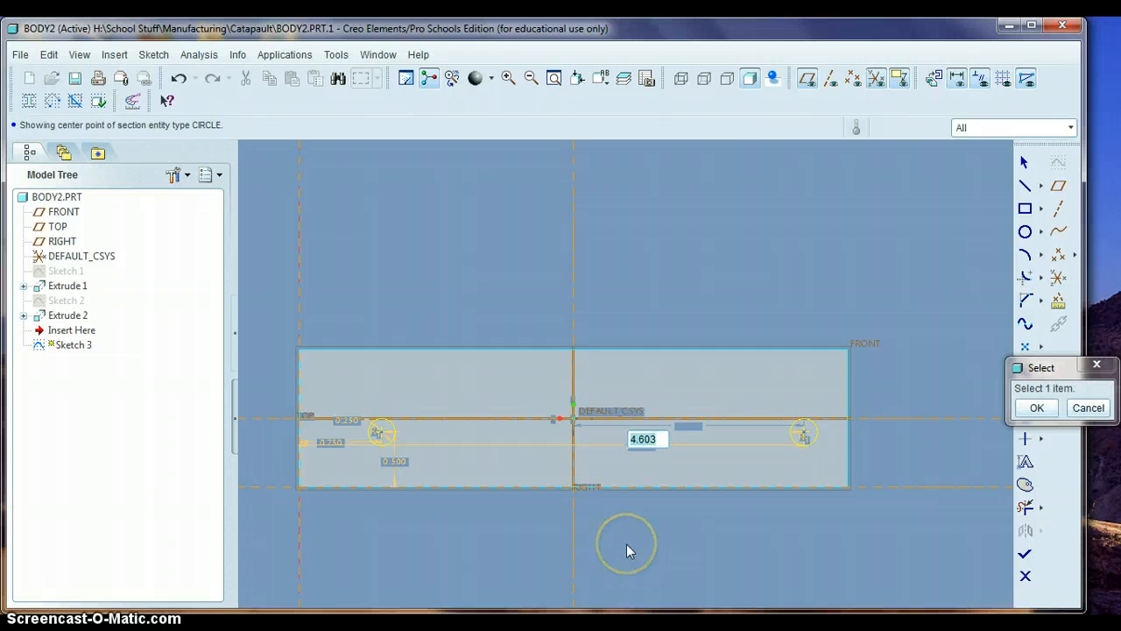
{"action": "type", "text": "4.5"}
{"action": "key", "text": "Return"}
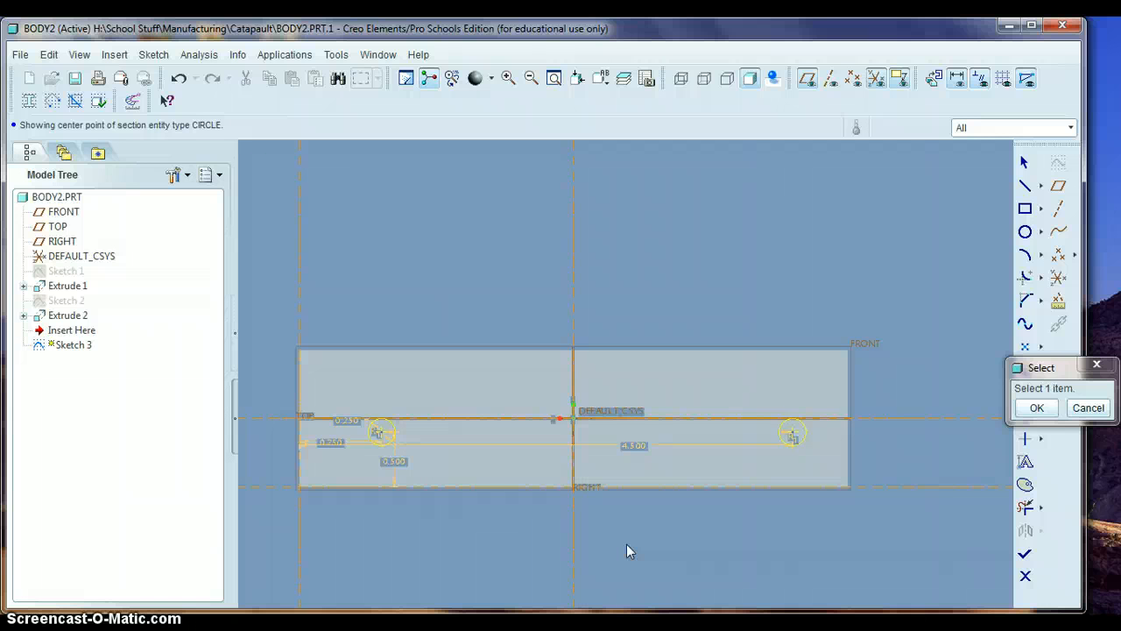
- Sketch a third equal circle on the vertical centre reference, level with the other two, and finish the sketch
{"action": "left_click", "coordinate": [1026, 232]}
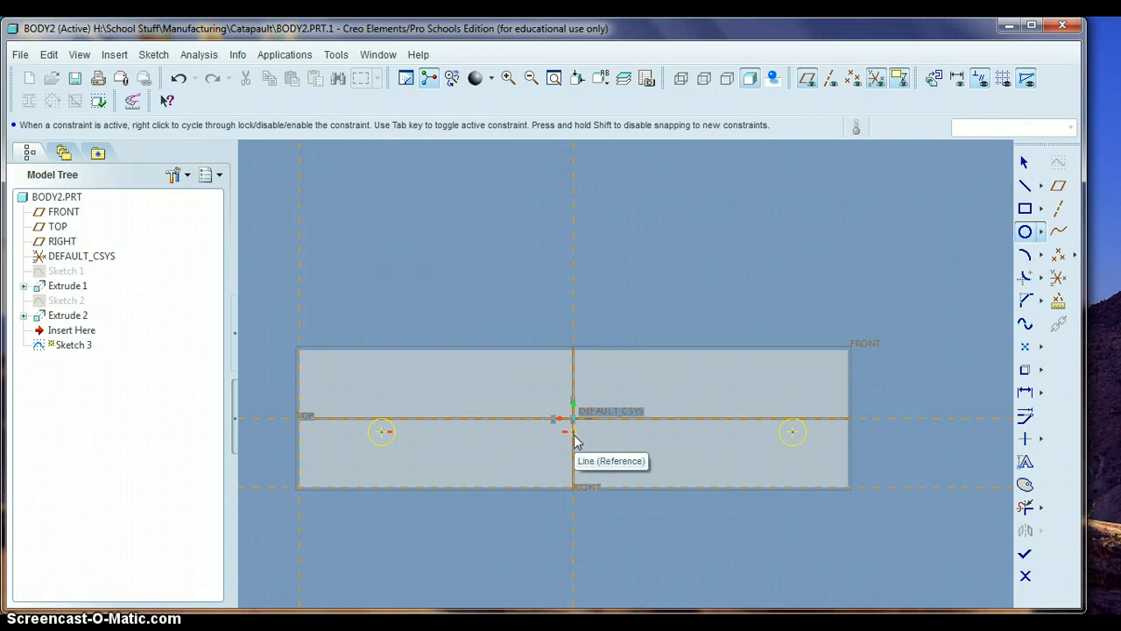
{"action": "left_click", "coordinate": [574, 433]}
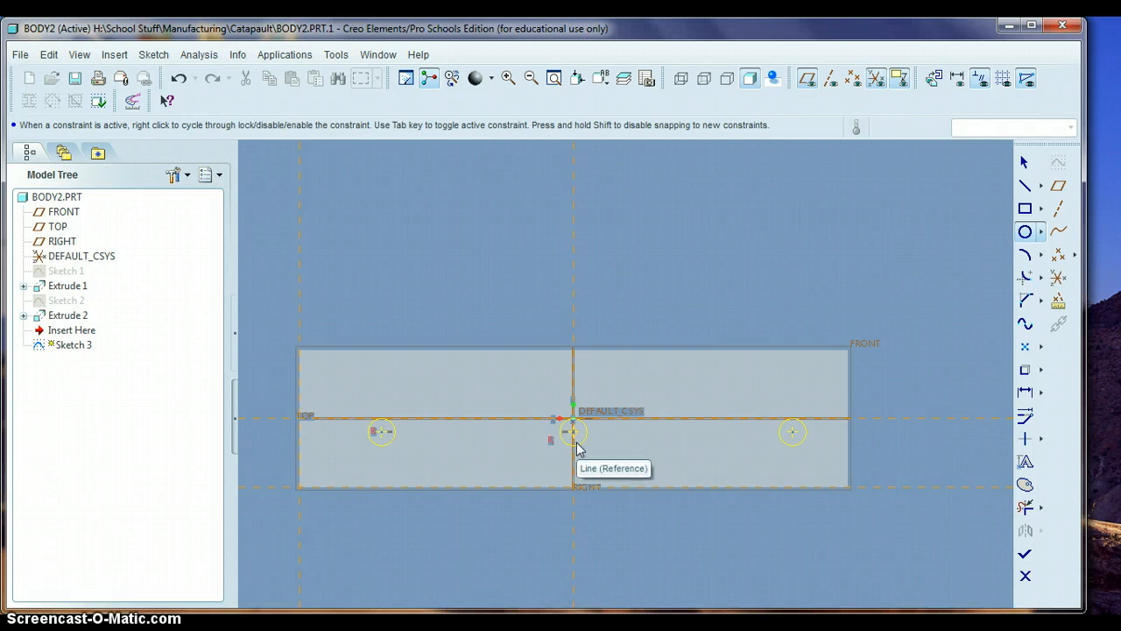
{"action": "left_click", "coordinate": [572, 433]}
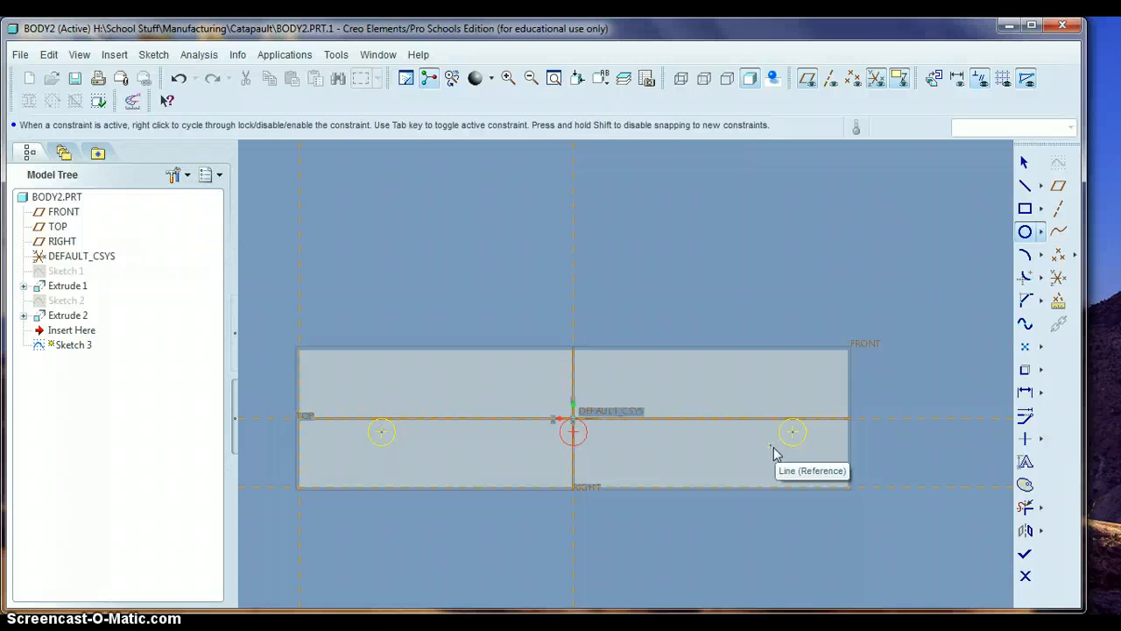
{"action": "left_click", "coordinate": [1025, 557]}
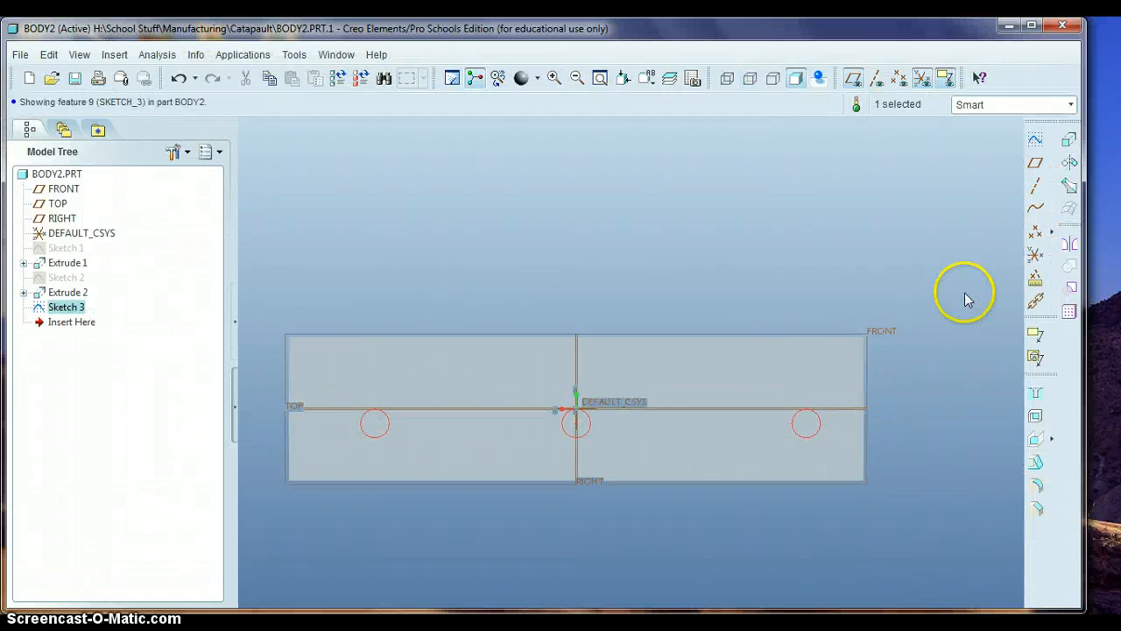
- Start extruding the three-circle sketch, reverse its direction into the body, and set the depth to 1.5
{"action": "middle_click_drag", "start_coordinate": [932, 226], "coordinate": [911, 234]}
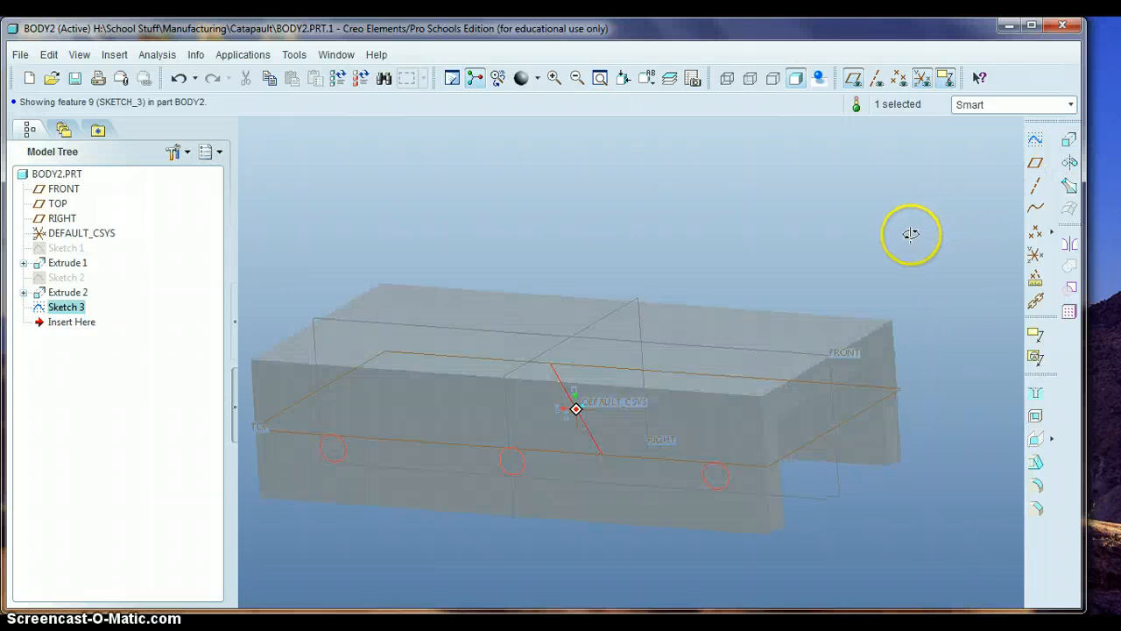
{"action": "left_click", "coordinate": [1069, 143]}
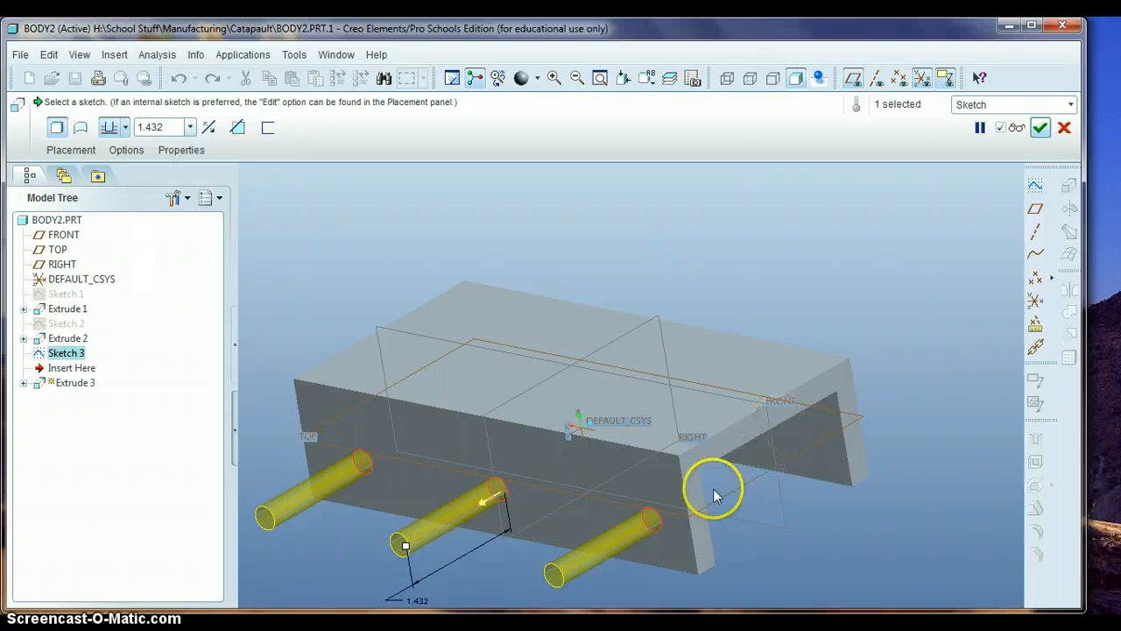
{"action": "left_click", "coordinate": [487, 508]}
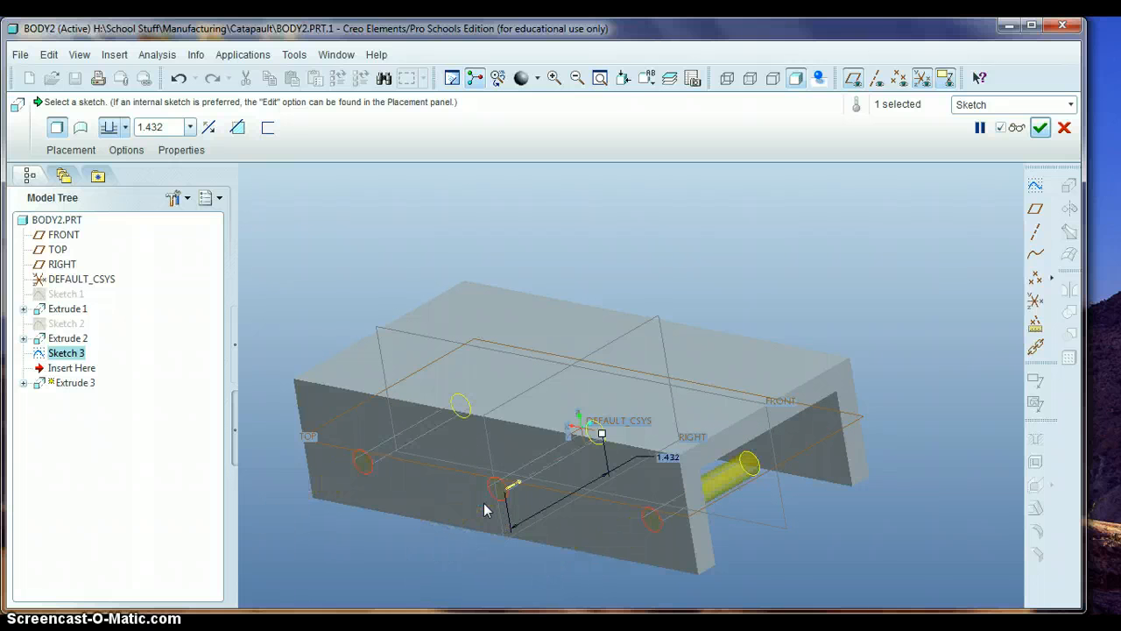
{"action": "middle_click_drag", "start_coordinate": [490, 490], "coordinate": [438, 406]}
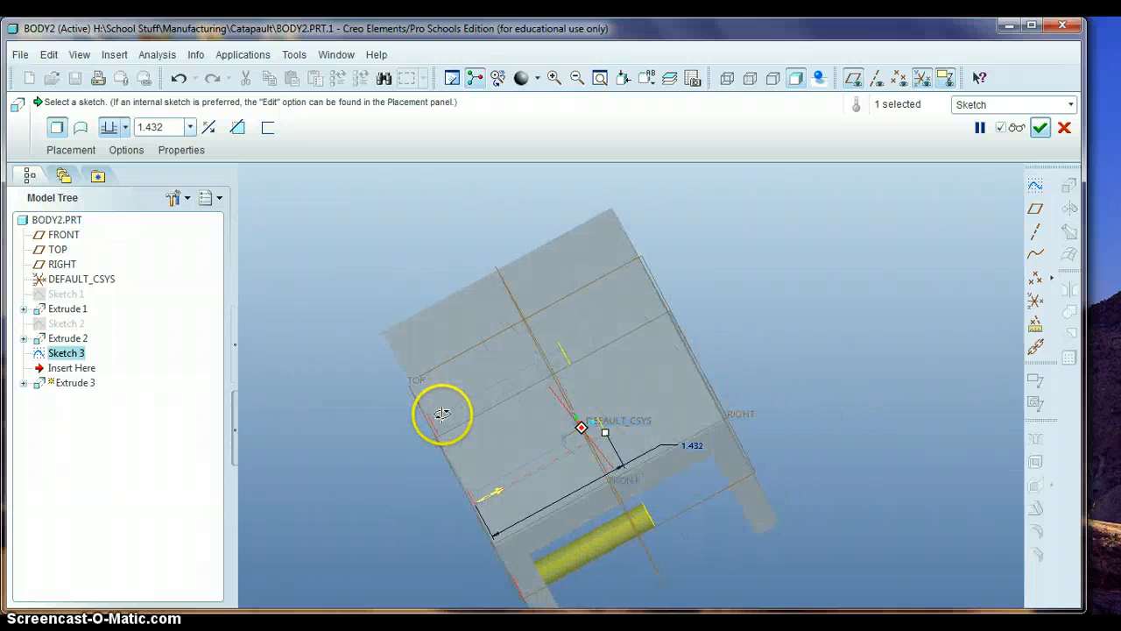
{"action": "mouse_move", "coordinate": [602, 433]}
{"action": "left_mouse_down"}
{"action": "mouse_move", "coordinate": [813, 344]}
{"action": "mouse_move", "coordinate": [616, 421]}
{"action": "mouse_move", "coordinate": [615, 431]}
{"action": "left_mouse_up"}
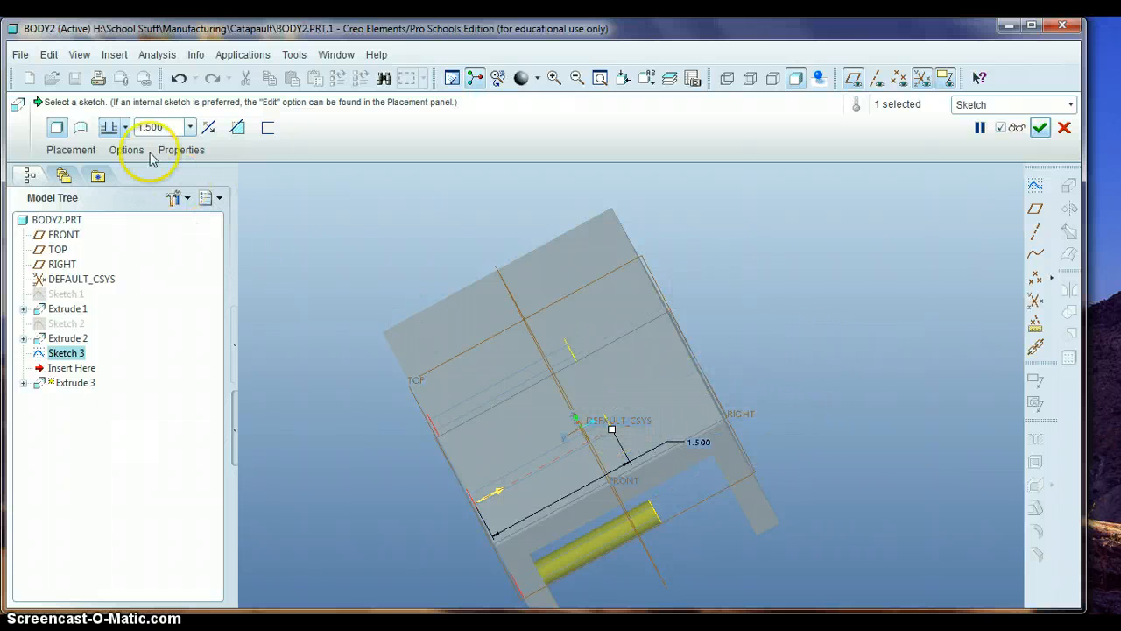
- Change the extrusion to a through-all cut that removes material at the three circles, and complete it
{"action": "left_click", "coordinate": [123, 127]}
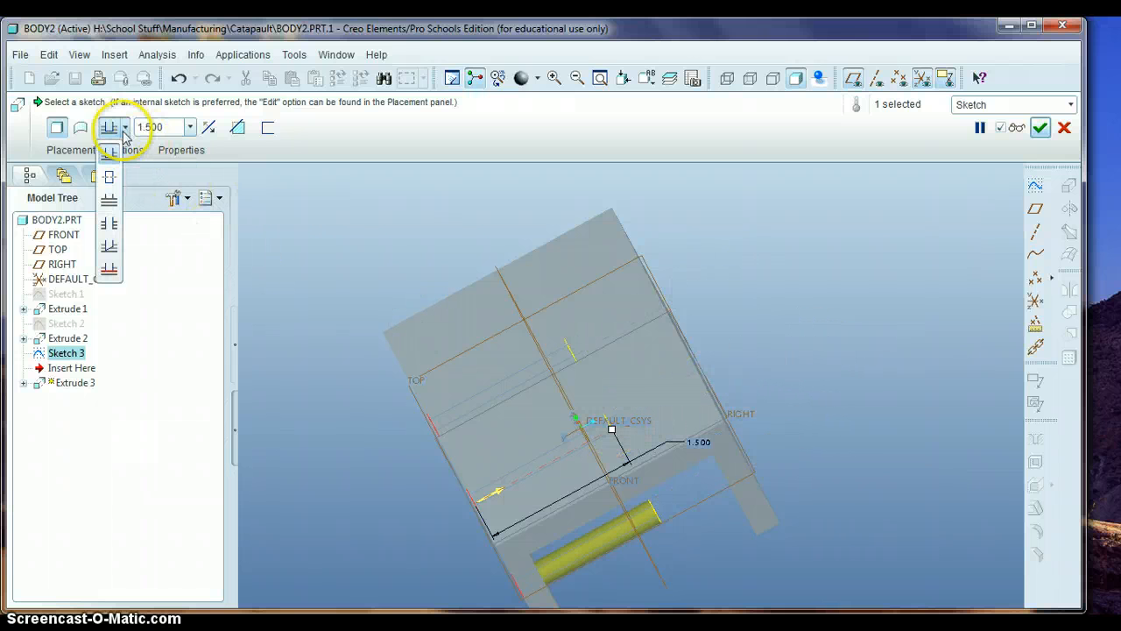
{"action": "left_click", "coordinate": [109, 230]}
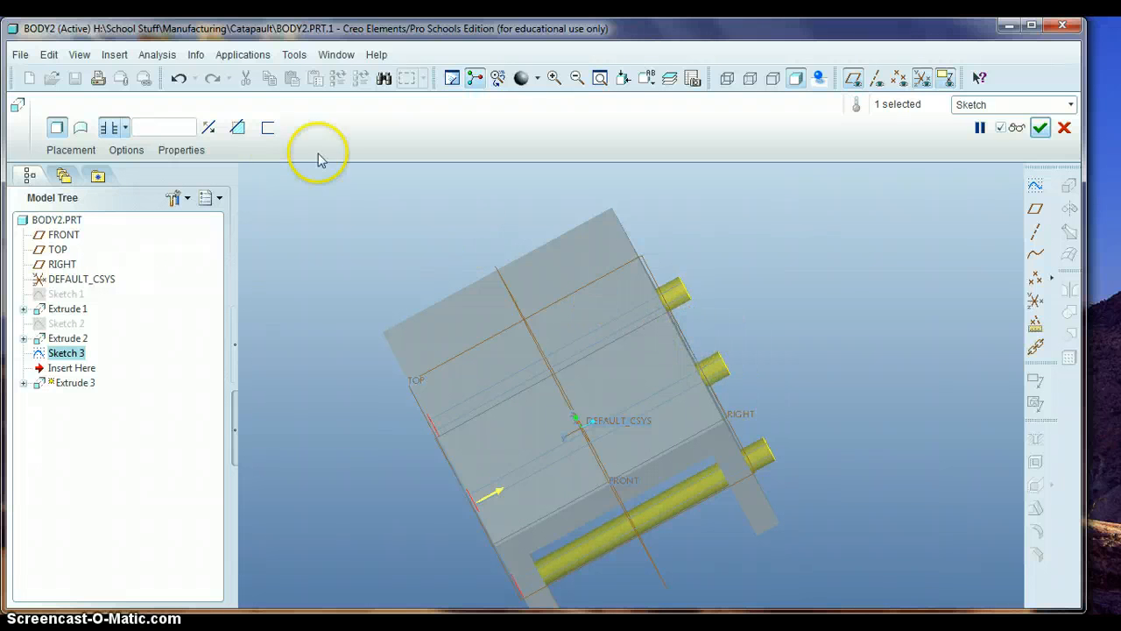
{"action": "left_click", "coordinate": [237, 128]}
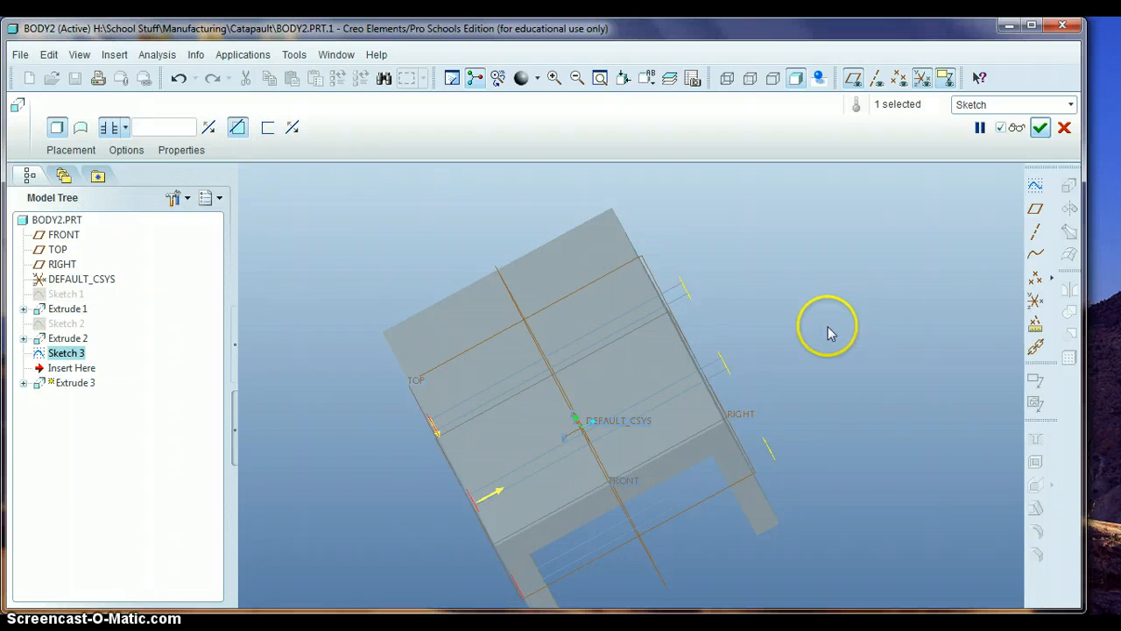
{"action": "middle_click_drag", "start_coordinate": [888, 303], "coordinate": [907, 289]}
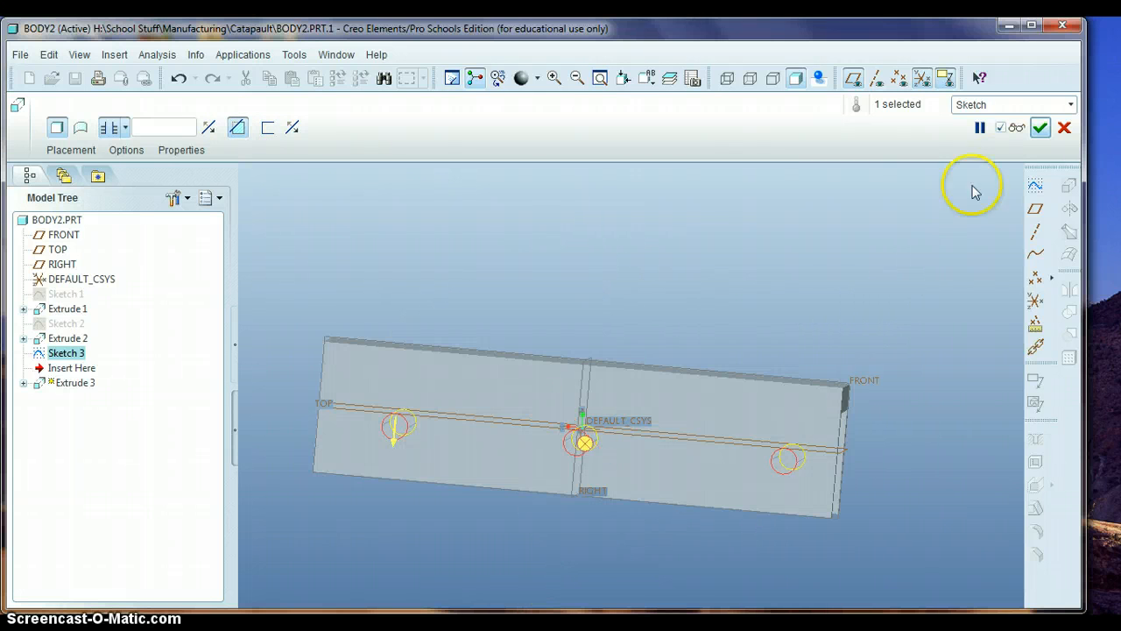
{"action": "left_click", "coordinate": [1039, 129]}
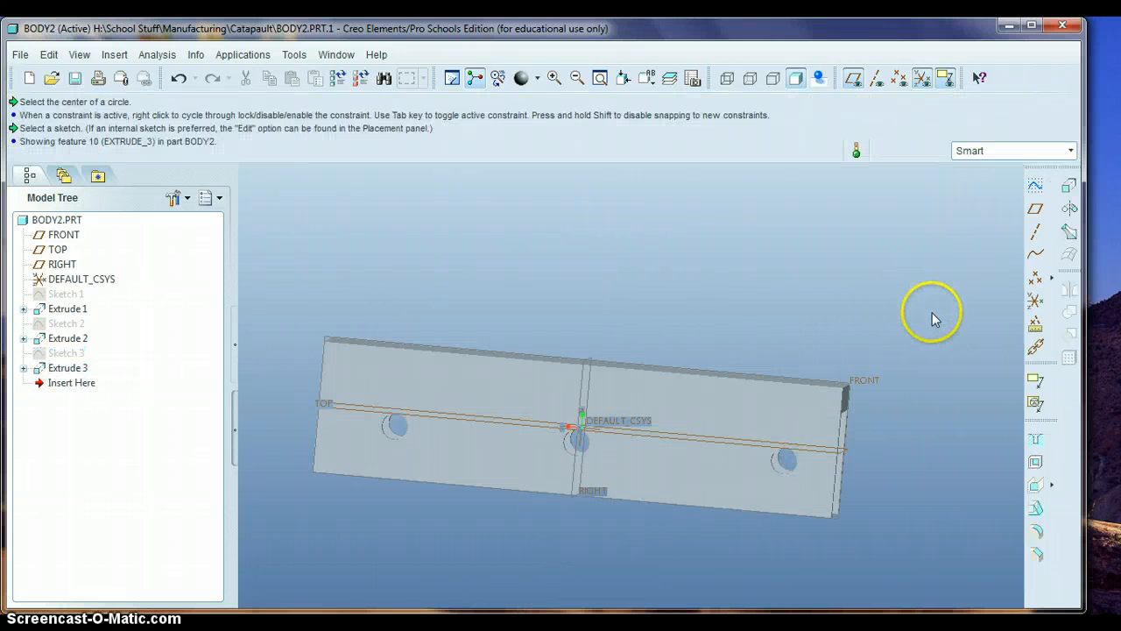
- Start a new sketch on the top face of the body with the default orientation
{"action": "middle_click_drag", "start_coordinate": [931, 308], "coordinate": [901, 313]}
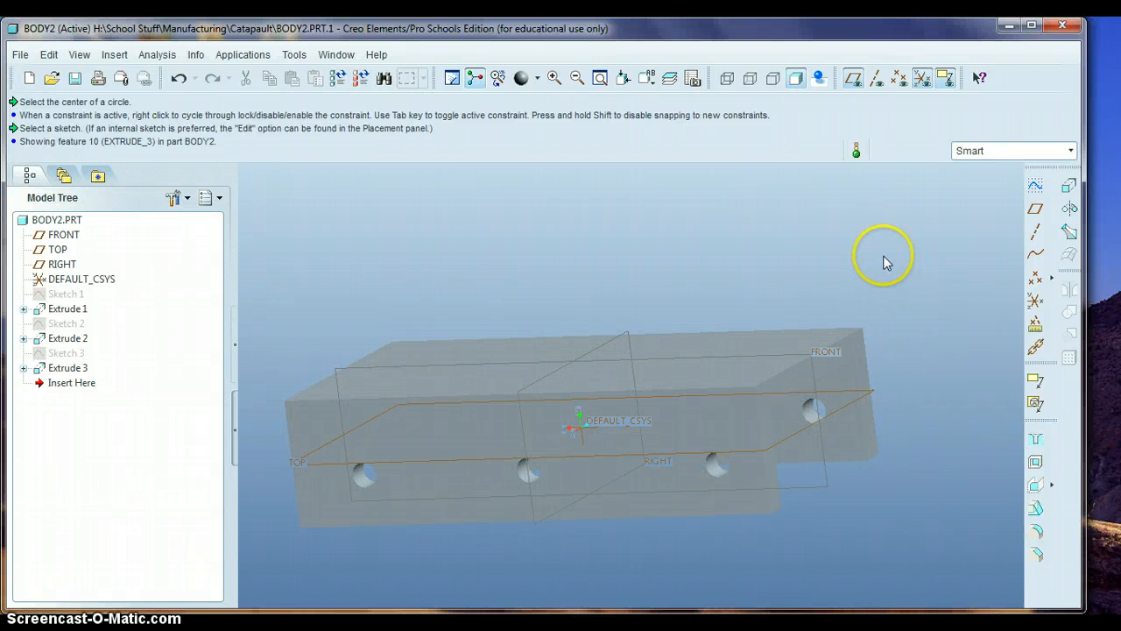
{"action": "middle_click_drag", "start_coordinate": [870, 271], "coordinate": [879, 304]}
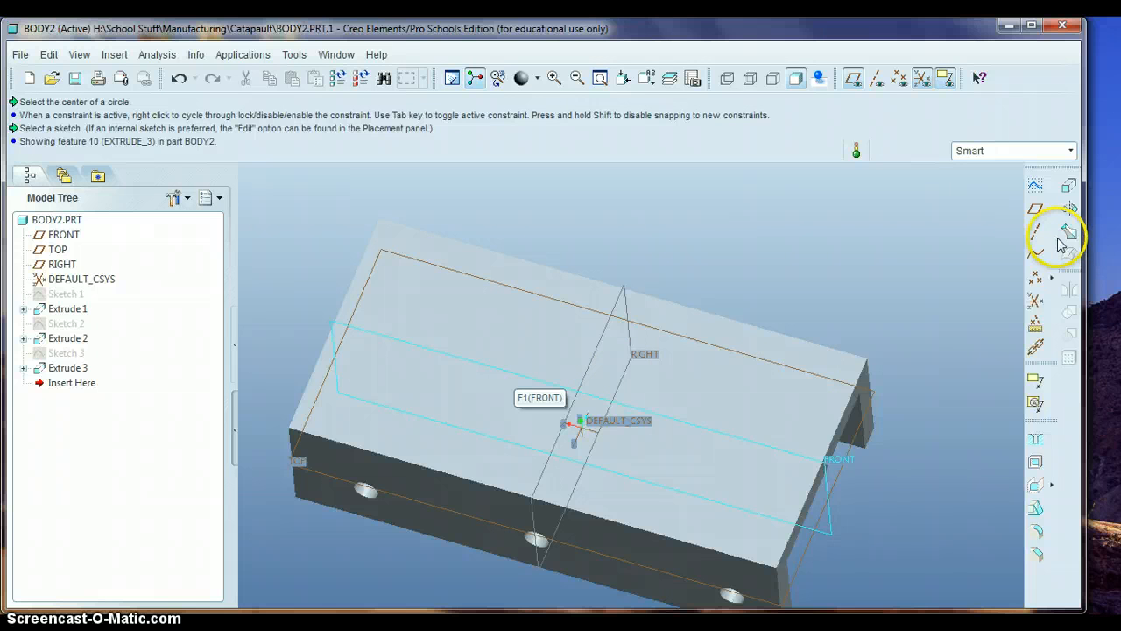
{"action": "left_click", "coordinate": [1031, 190]}
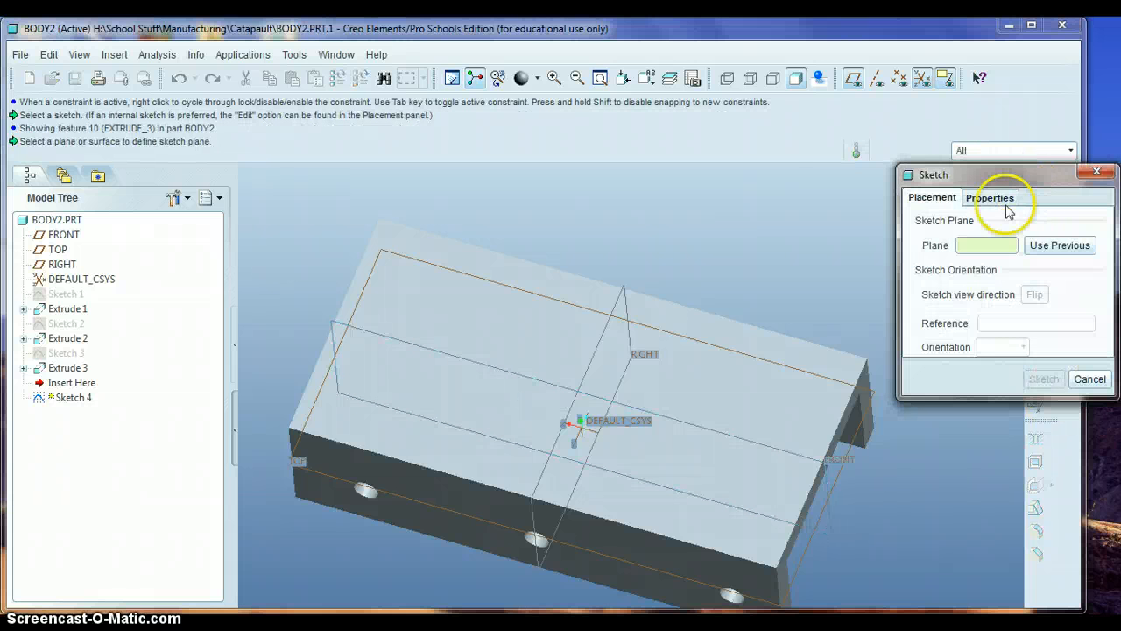
{"action": "left_click", "coordinate": [741, 395]}
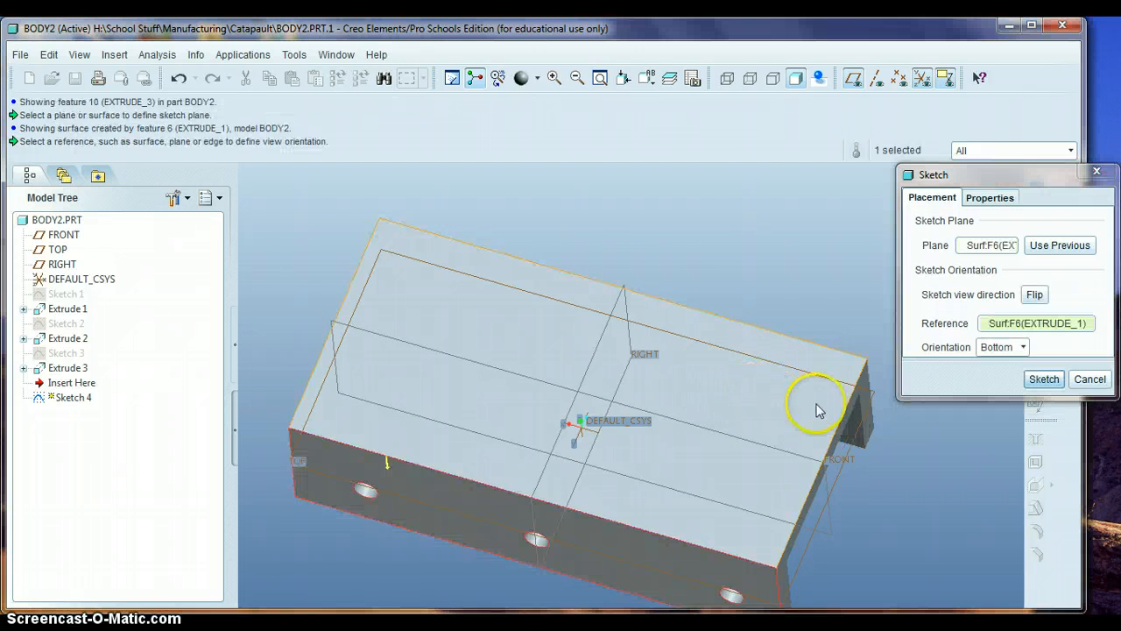
{"action": "left_click", "coordinate": [1044, 382]}
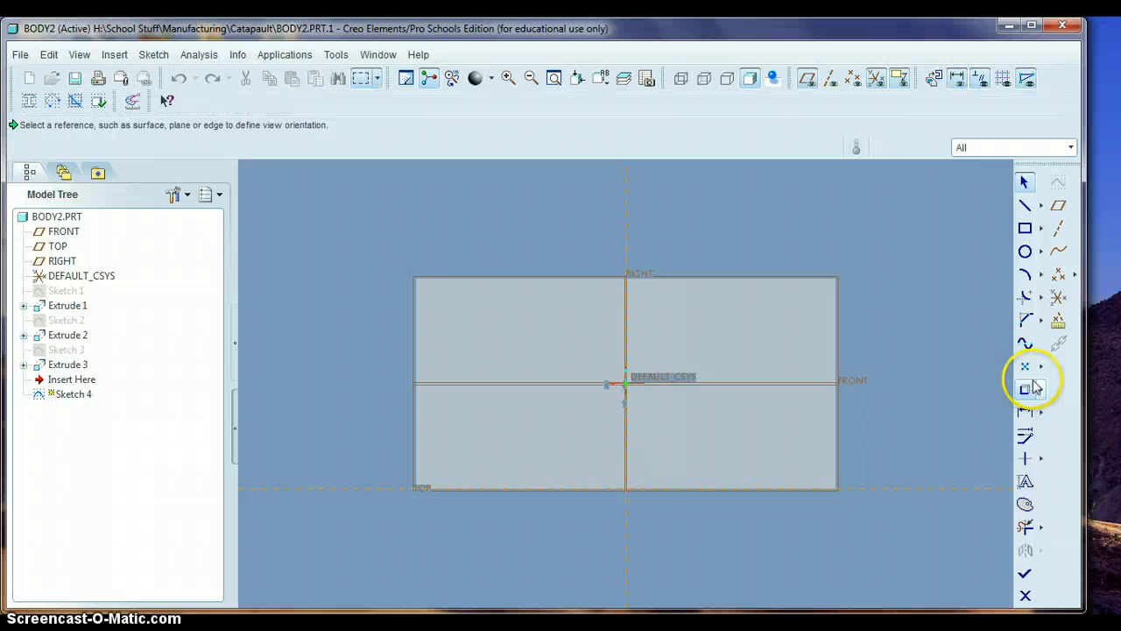
- Sketch a circle about 0.64 in diameter on the top face, centred where the RIGHT and FRONT planes cross
{"action": "left_click", "coordinate": [1025, 252]}
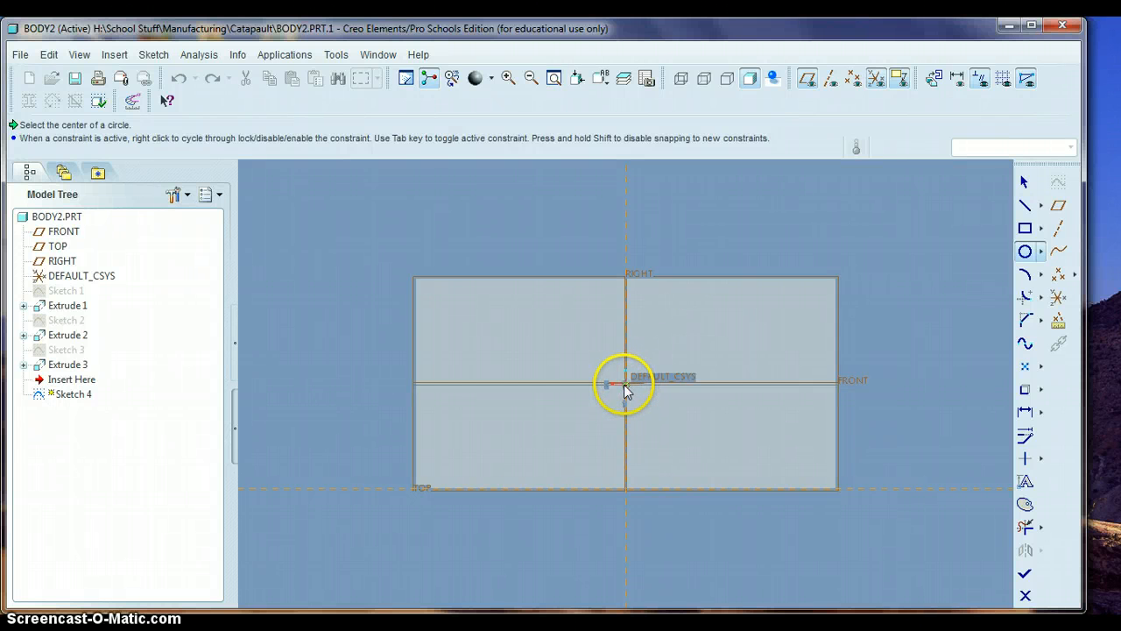
{"action": "scroll", "coordinate": [626, 389], "scroll_direction": "down", "scroll_amount": 2}
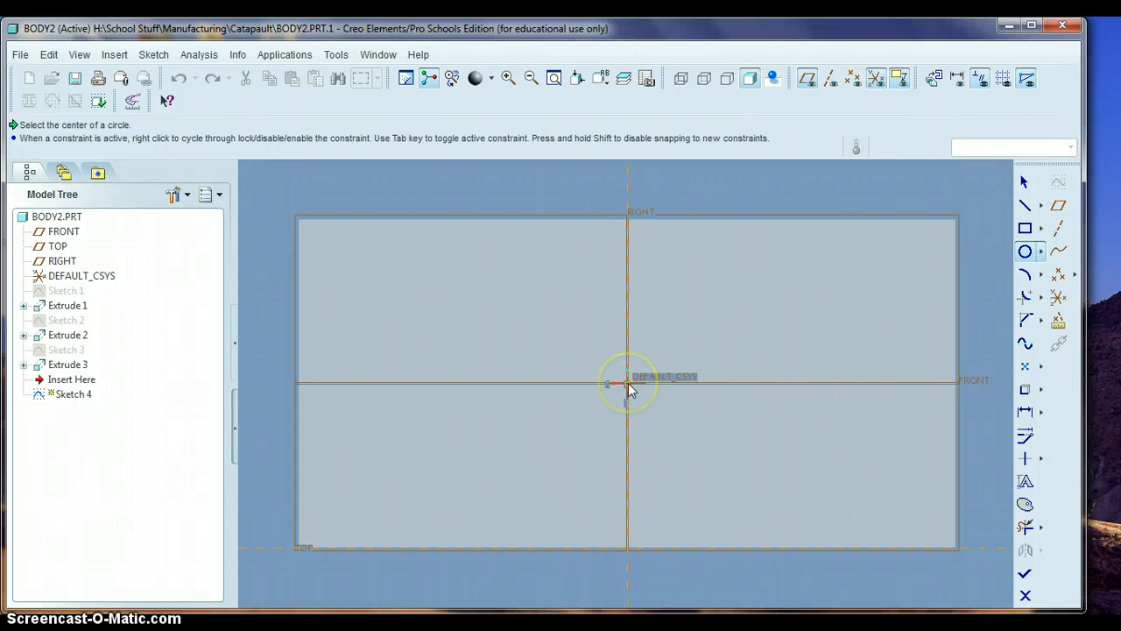
{"action": "left_click", "coordinate": [630, 388]}
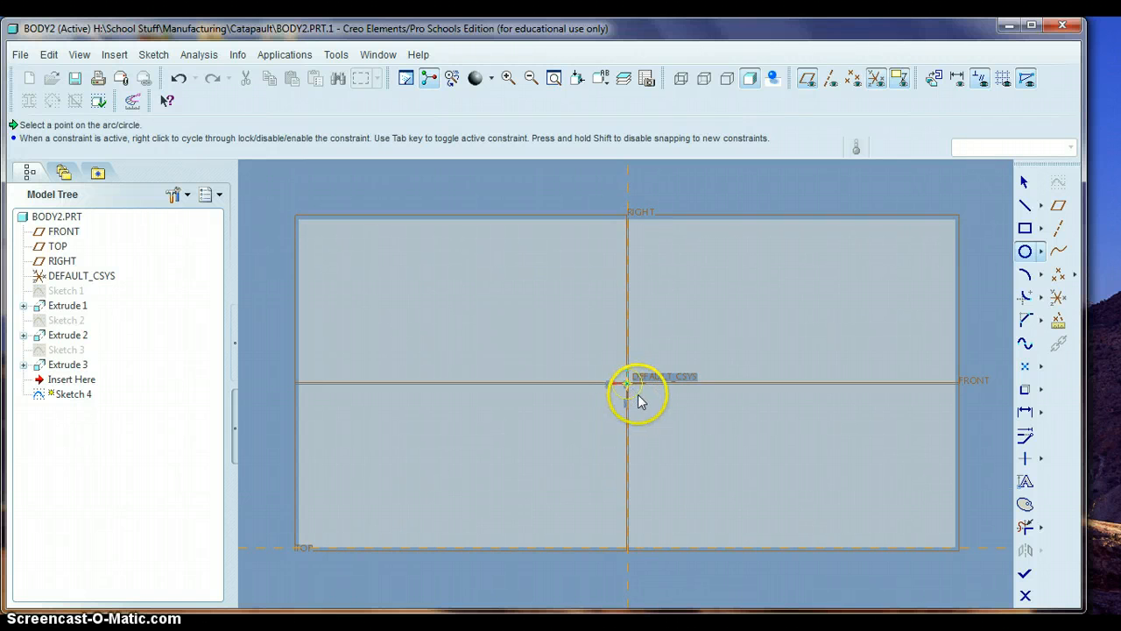
{"action": "left_click", "coordinate": [657, 420]}
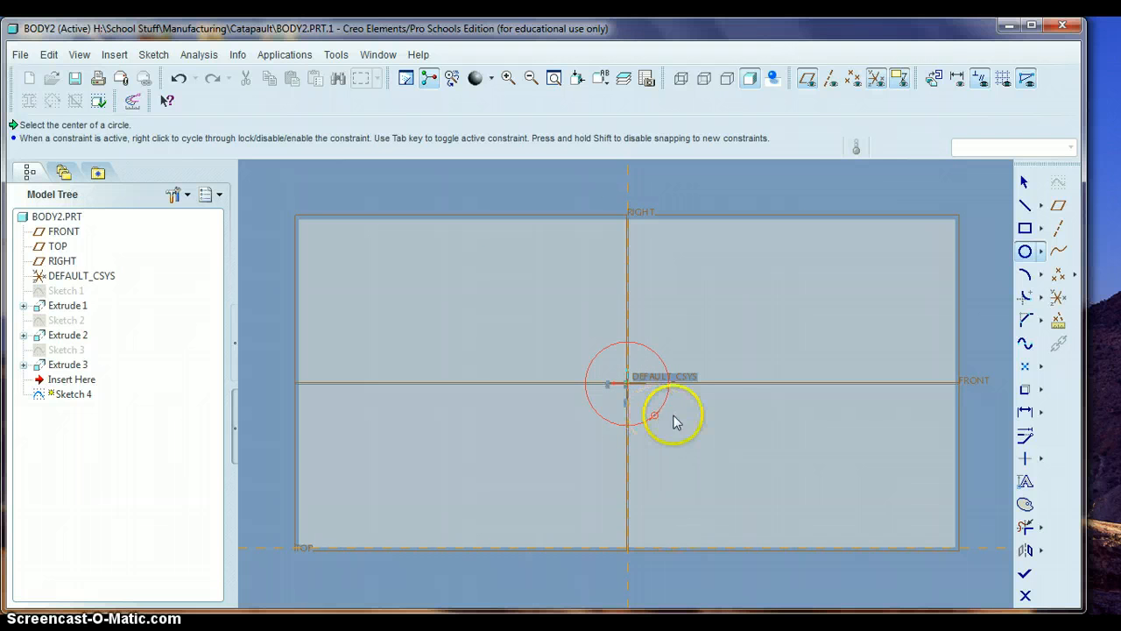
{"action": "middle_click", "coordinate": [671, 415]}
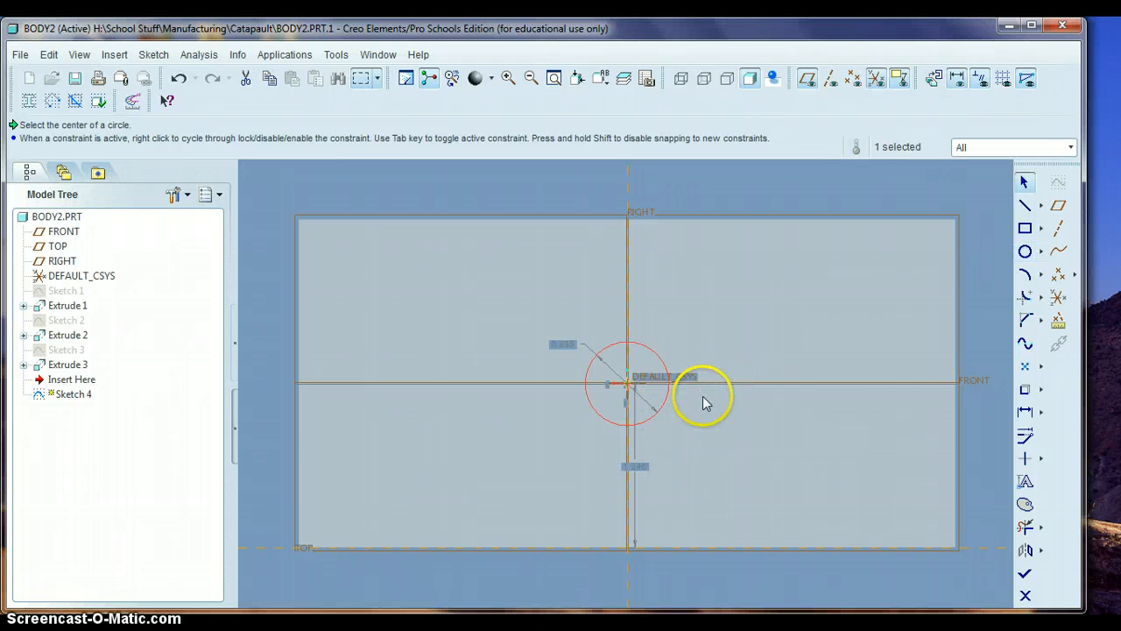
- Set the circle's diameter to 0.75 and finish the sketch
{"action": "double_click", "coordinate": [553, 347]}
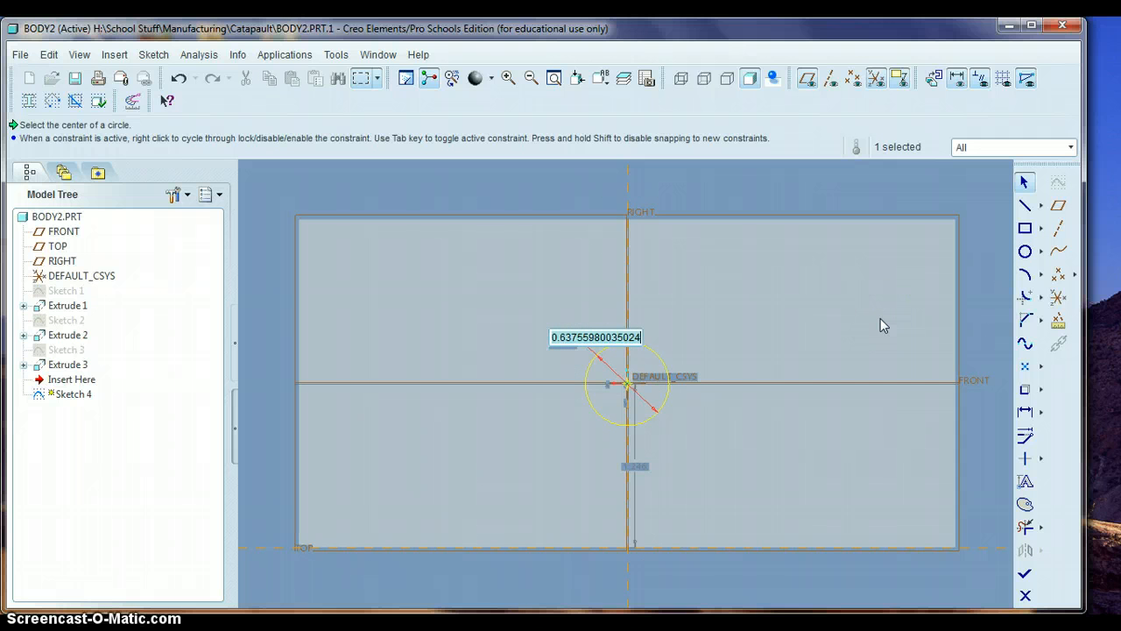
{"action": "key", "text": "BackSpace"}
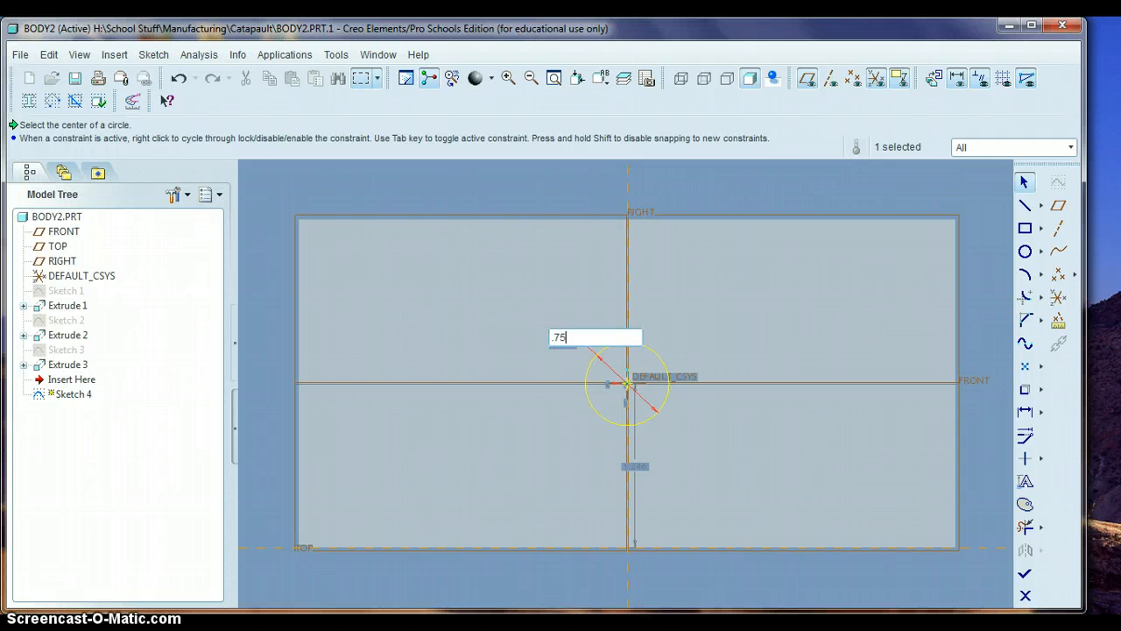
{"action": "type", "text": ".75"}
{"action": "key", "text": "Return"}
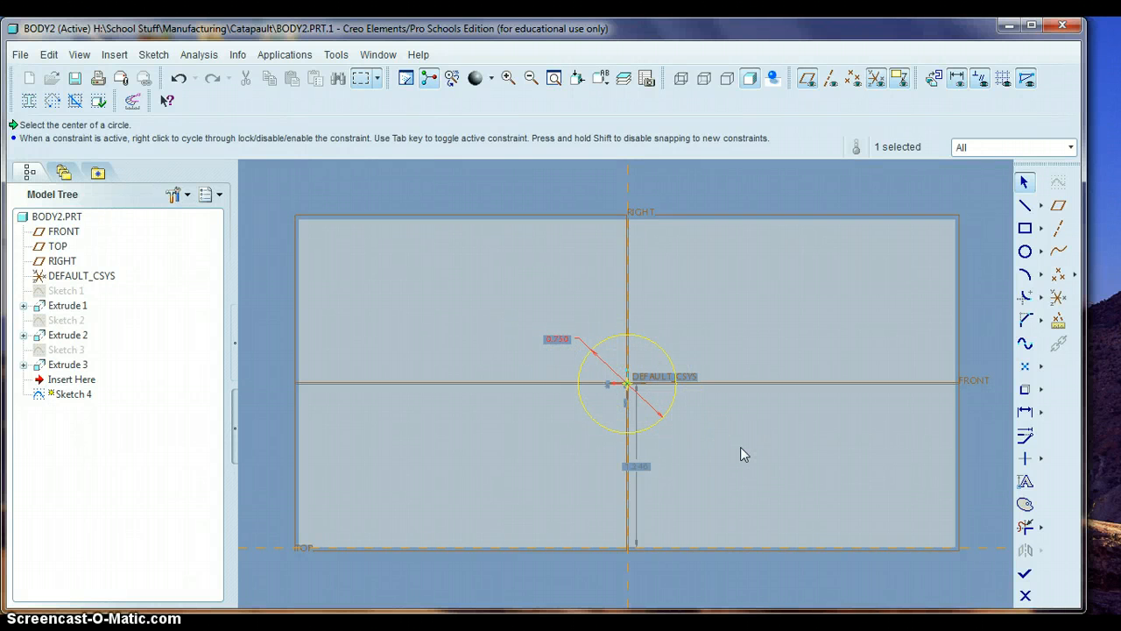
{"action": "left_click", "coordinate": [1026, 574]}
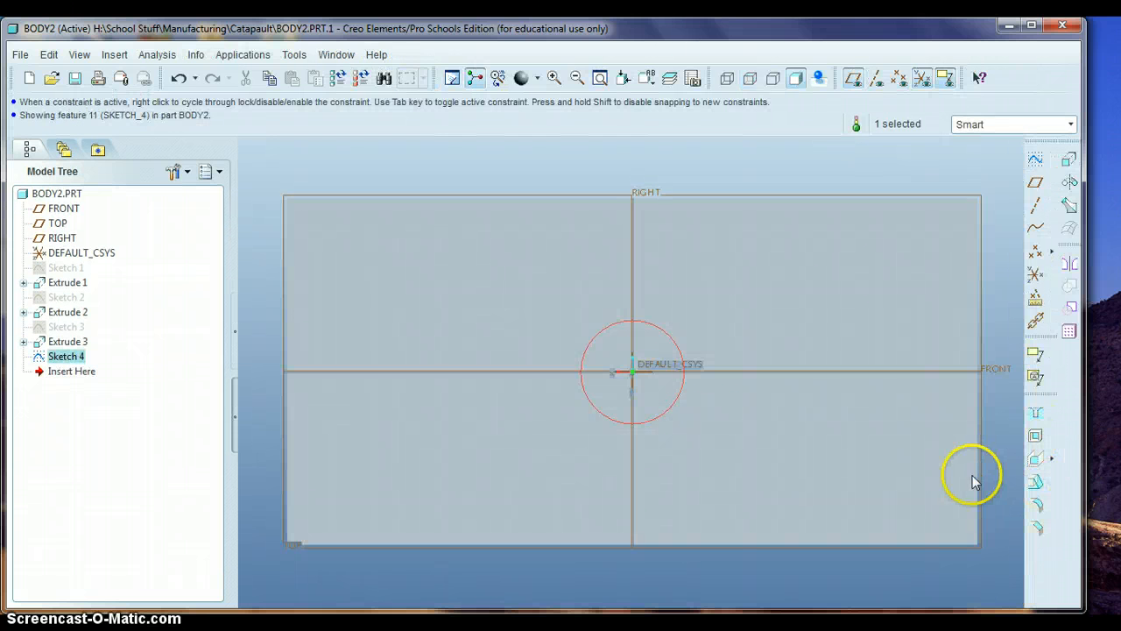
- Extrude the circle sketch in the reversed direction into the body as a material-removing cut 1.432 deep, and complete it
{"action": "mouse_move", "coordinate": [971, 475]}
{"action": "middle_mouse_down"}
{"action": "mouse_move", "coordinate": [931, 429]}
{"action": "mouse_move", "coordinate": [935, 438]}
{"action": "middle_mouse_up"}
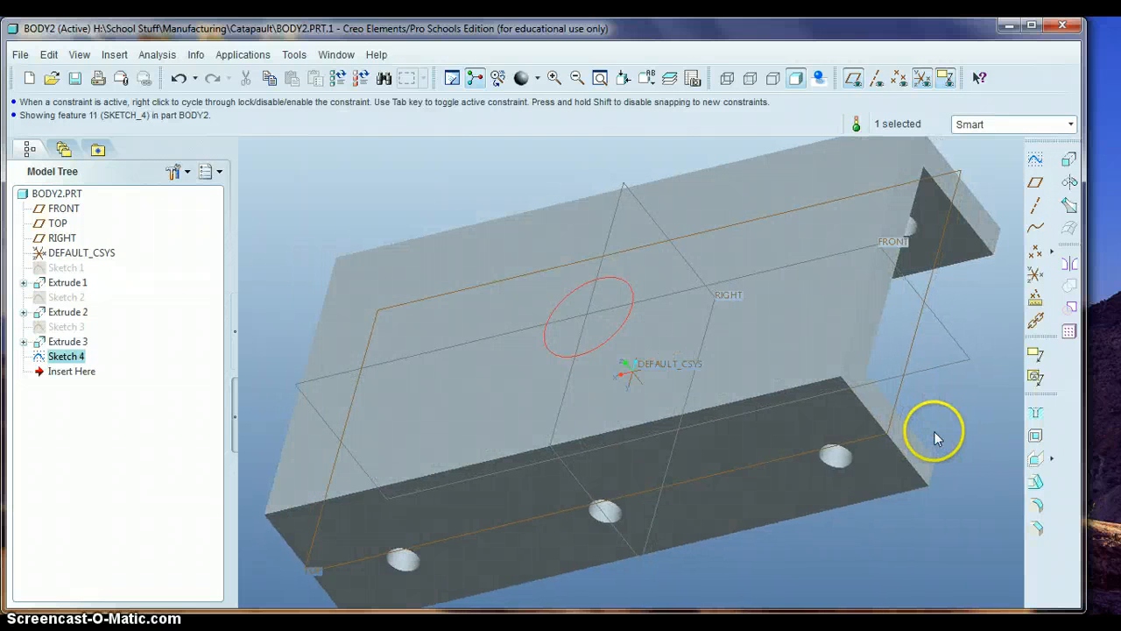
{"action": "left_click", "coordinate": [1070, 162]}
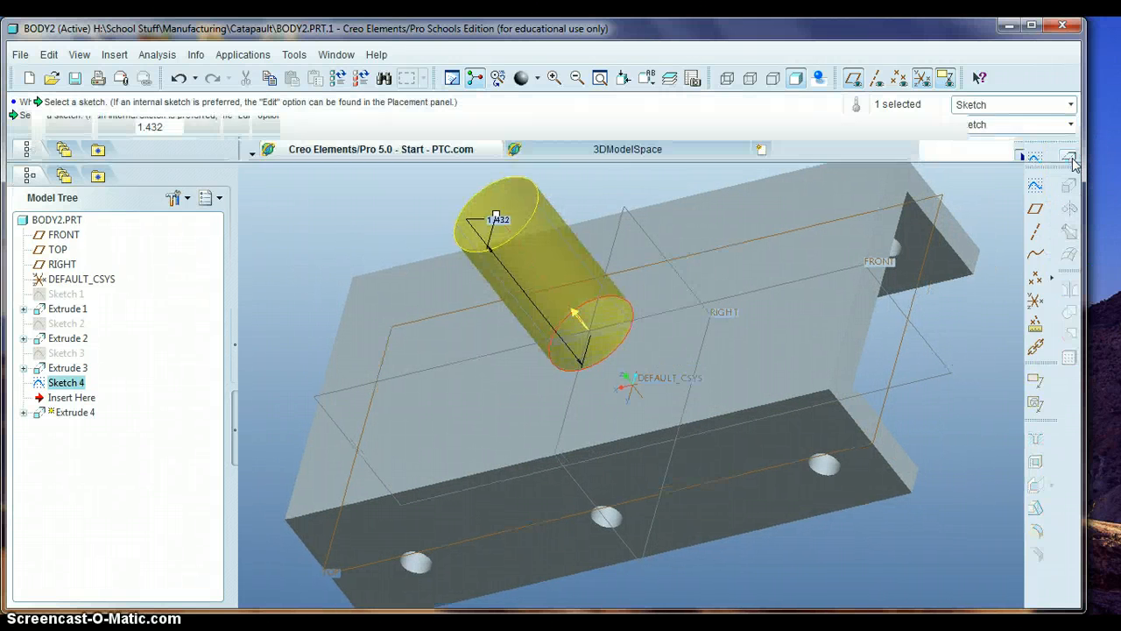
{"action": "left_click", "coordinate": [574, 312]}
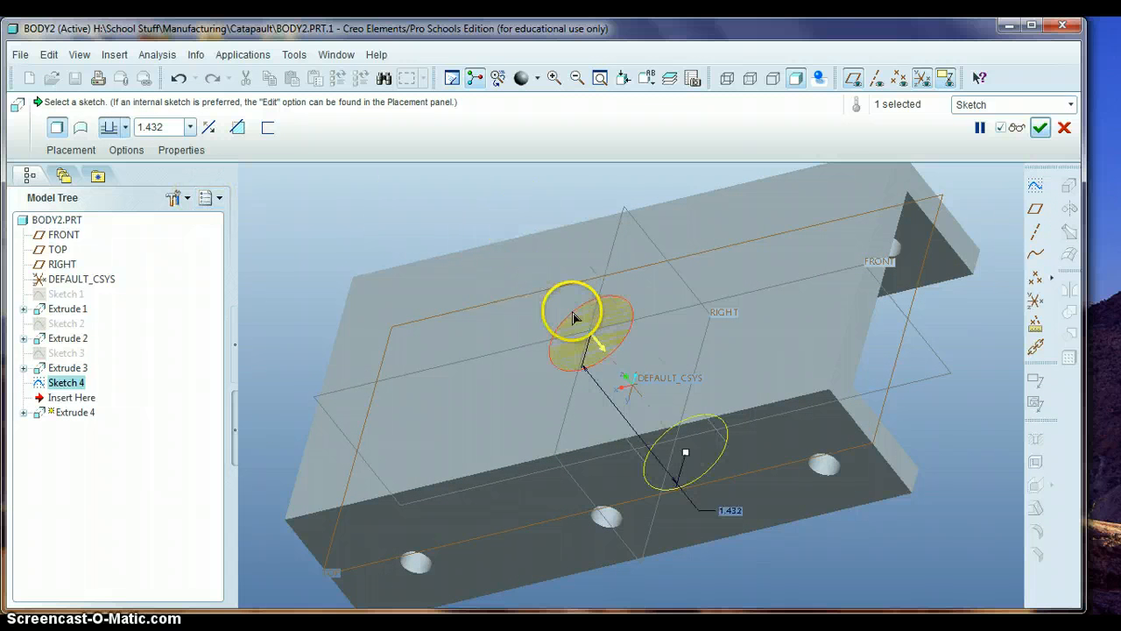
{"action": "middle_click_drag", "start_coordinate": [826, 363], "coordinate": [839, 371]}
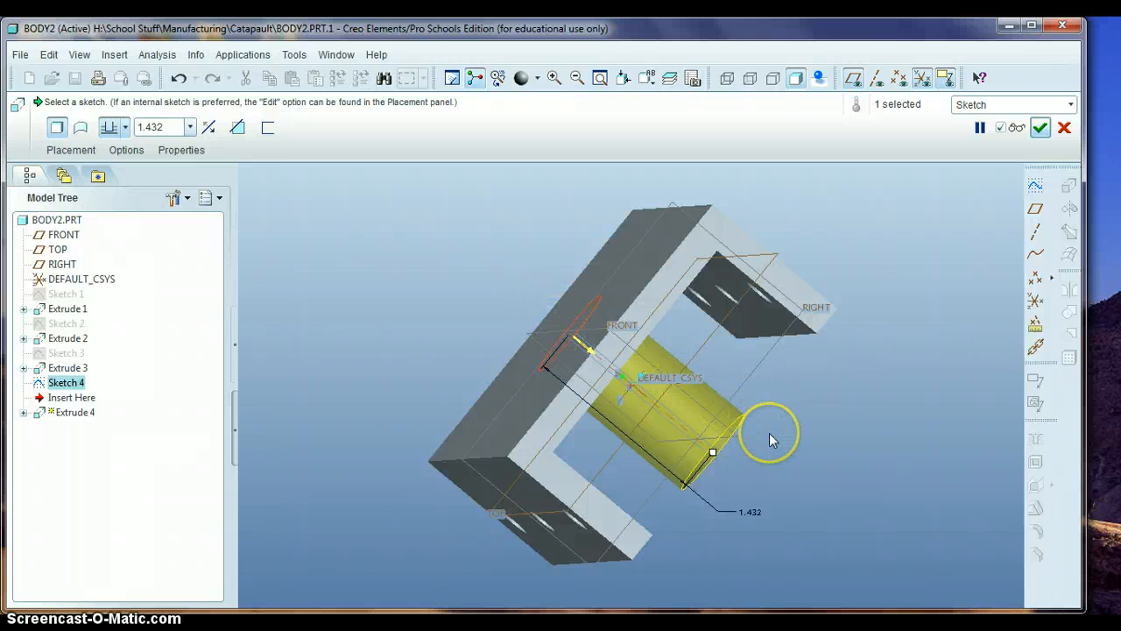
{"action": "left_click", "coordinate": [240, 127]}
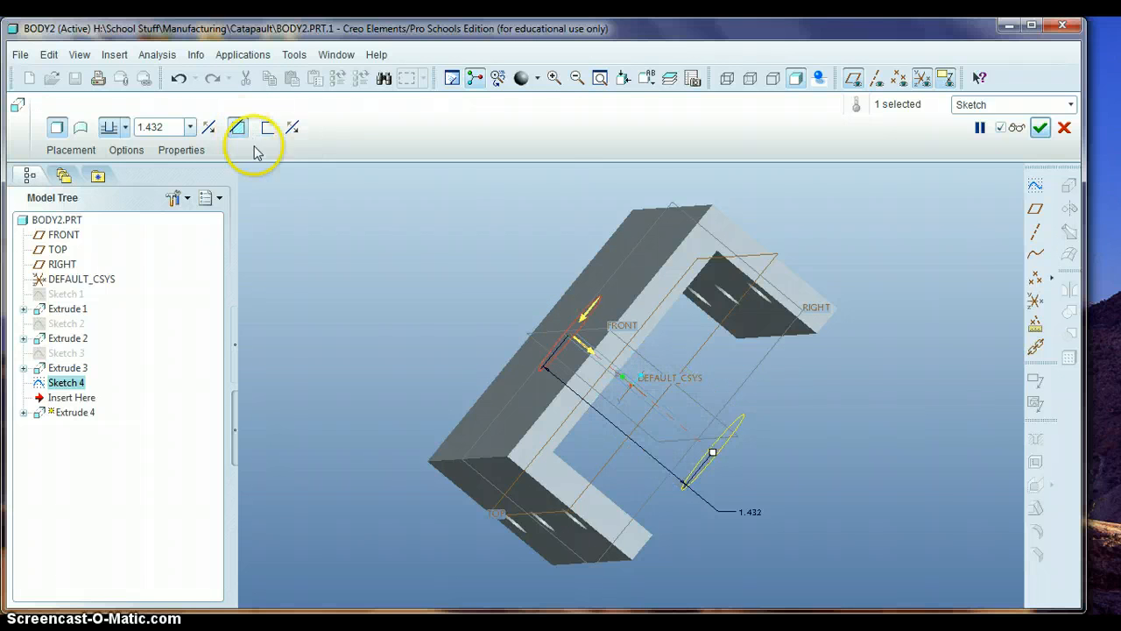
{"action": "middle_click_drag", "start_coordinate": [374, 221], "coordinate": [396, 232]}
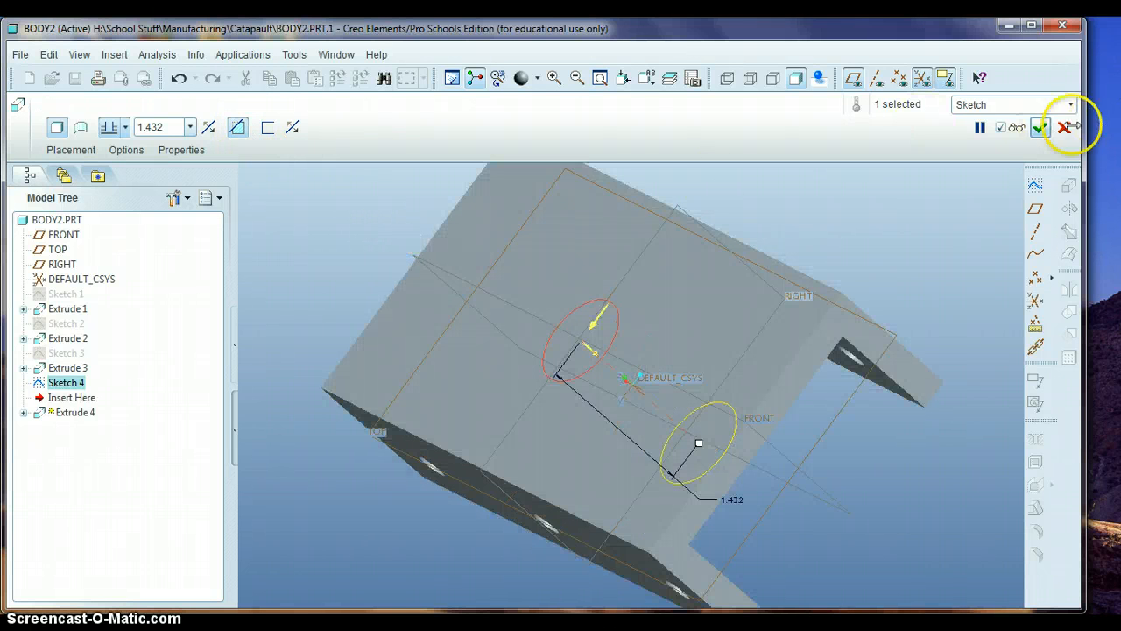
{"action": "left_click", "coordinate": [1039, 128]}
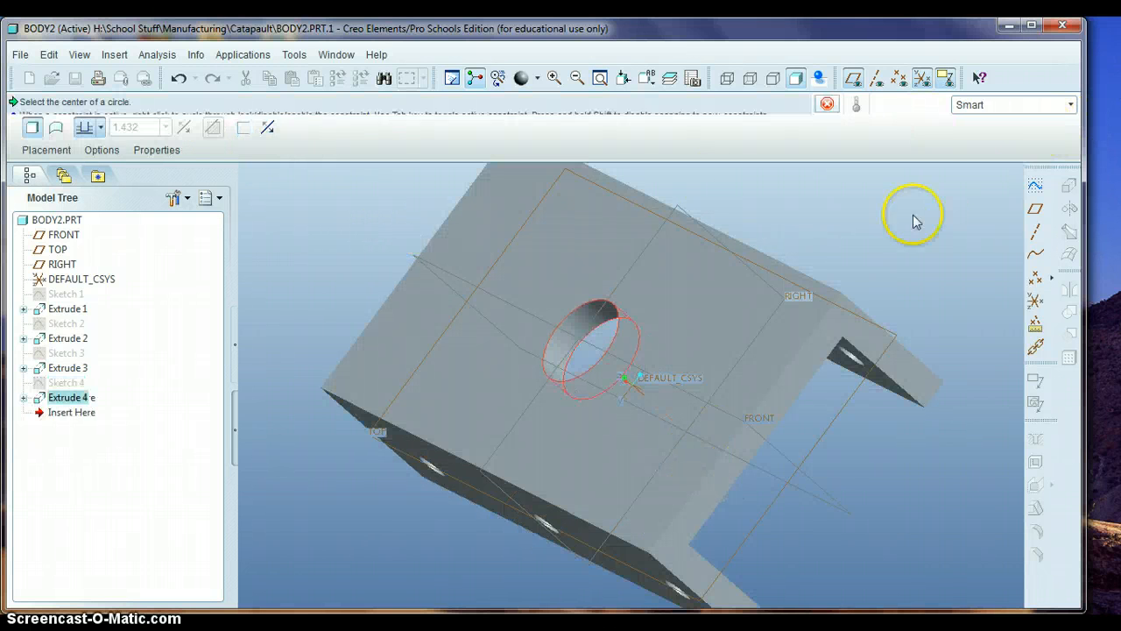
{"action": "left_click", "coordinate": [861, 253]}
{"action": "middle_click_drag", "start_coordinate": [861, 253], "coordinate": [890, 271]}
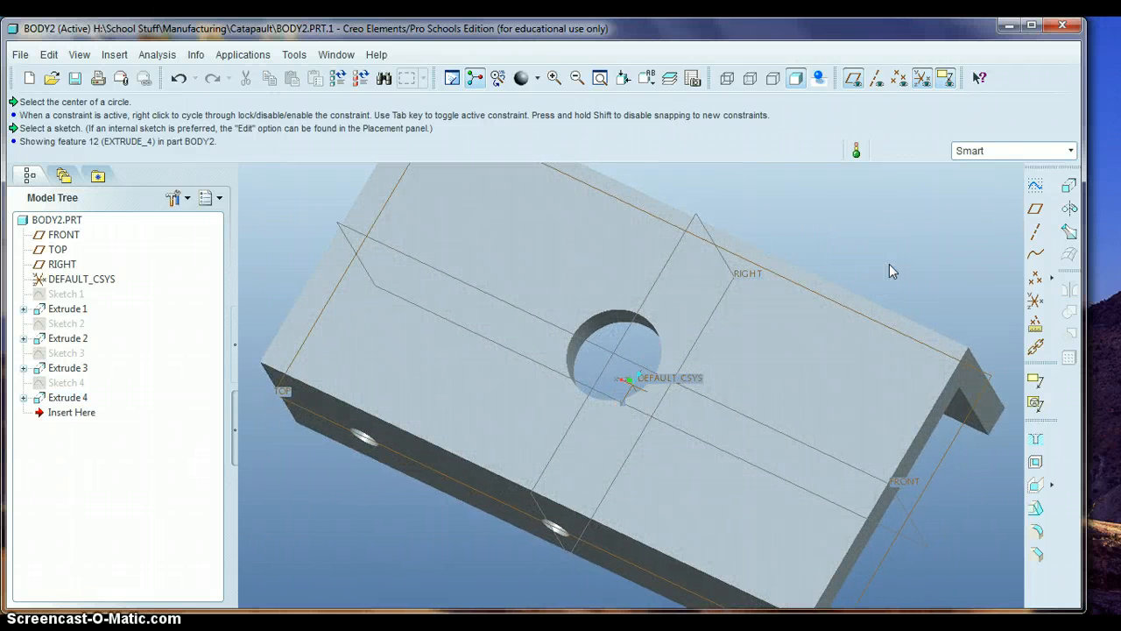